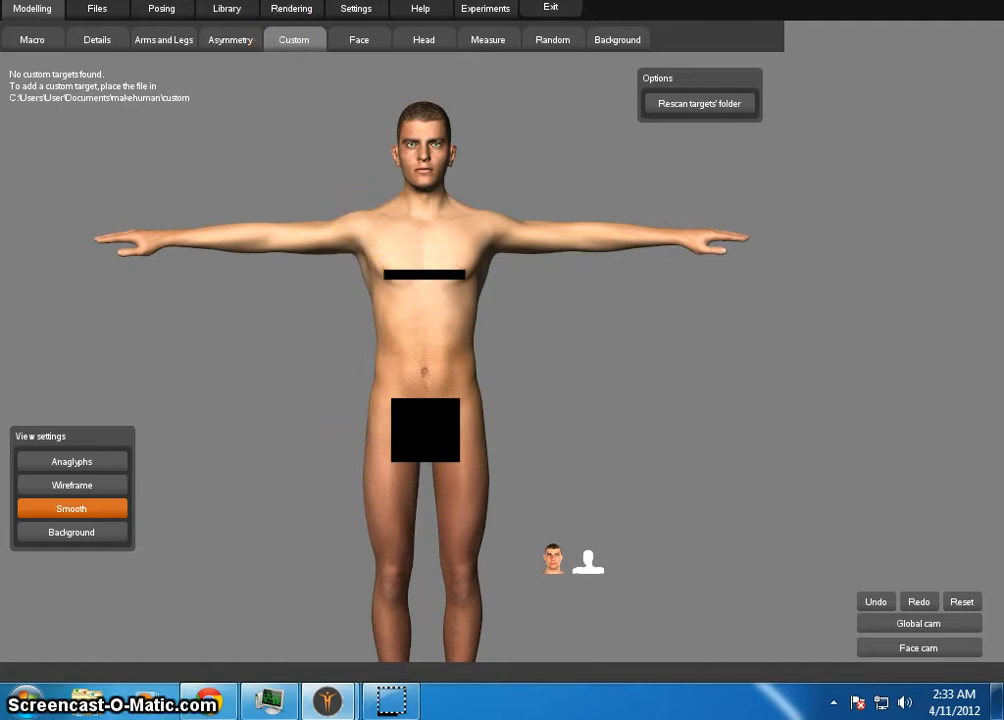
Look through the face adjustments for the left ear, right ear, mouth features and mouth size details
left_click(359, 40)
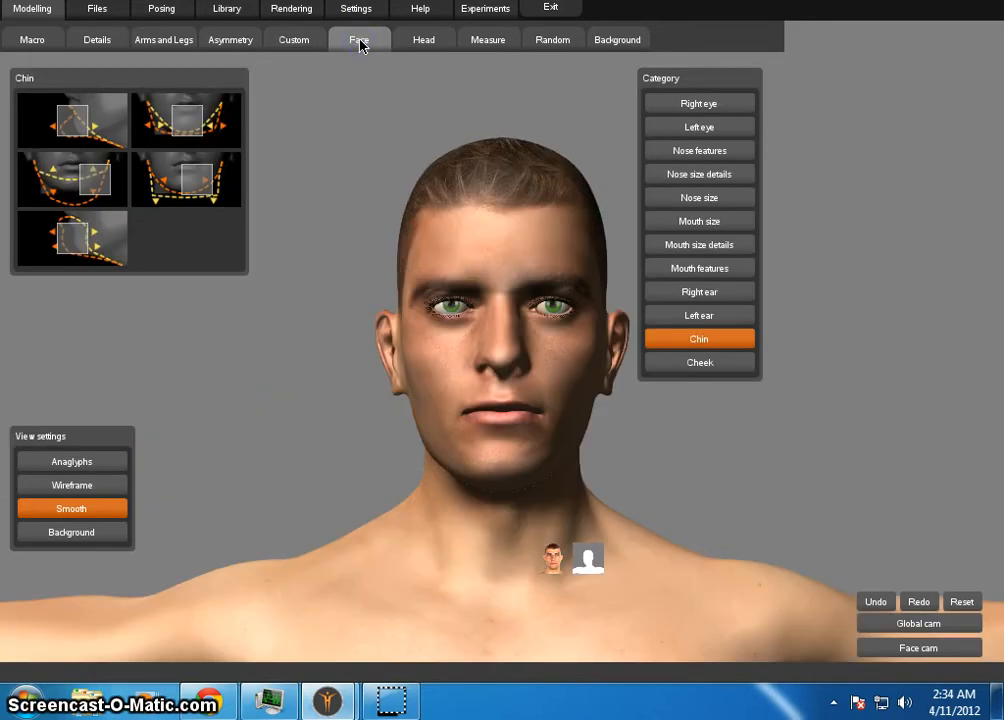
left_click(716, 317)
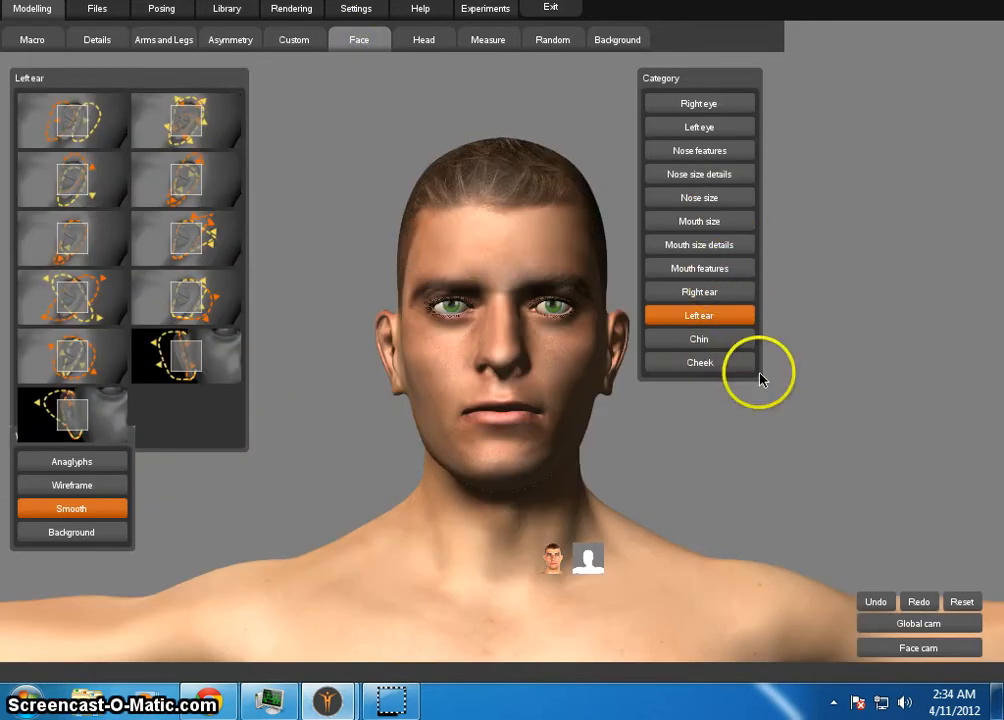
left_click(725, 296)
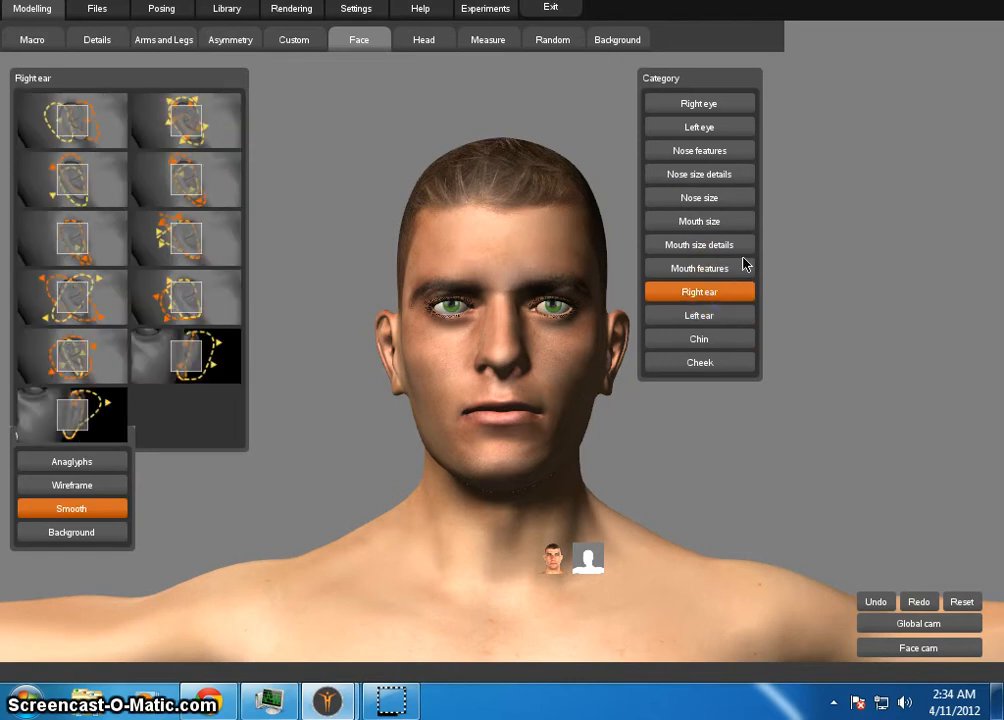
left_click(740, 271)
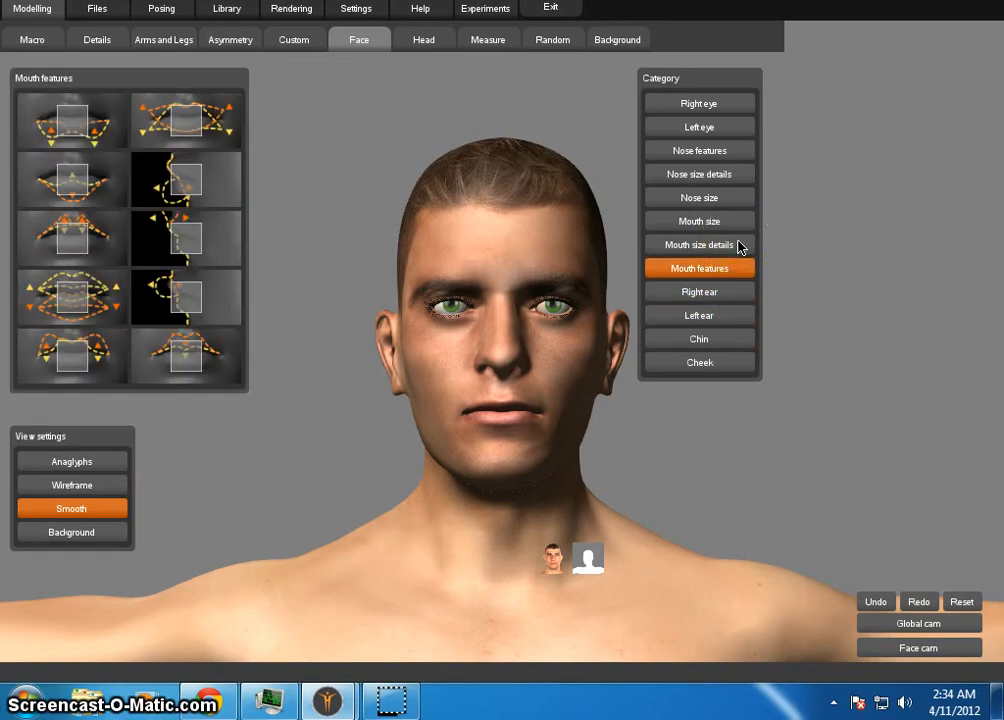
left_click(740, 246)
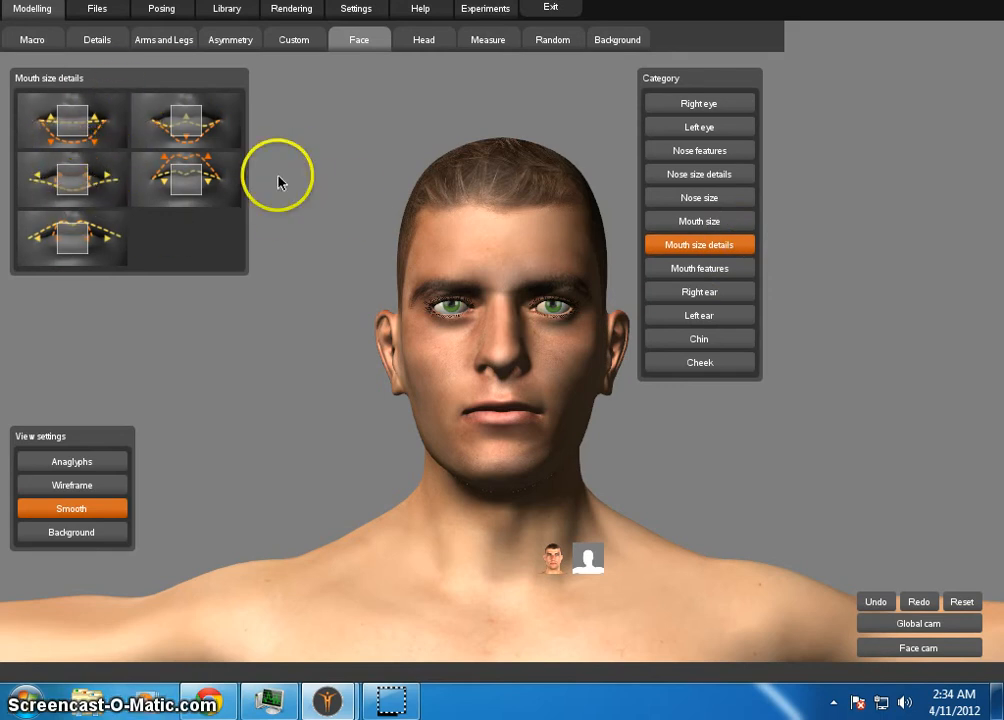
left_click(734, 276)
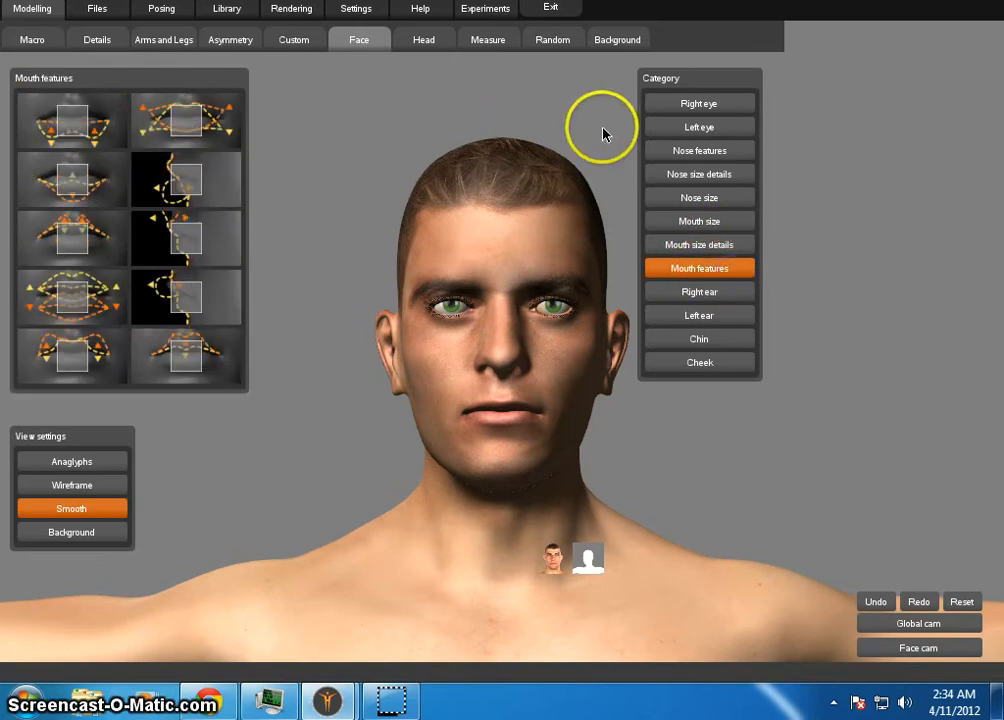
Lower the second mouth size adjustment to its minimum
left_click(708, 222)
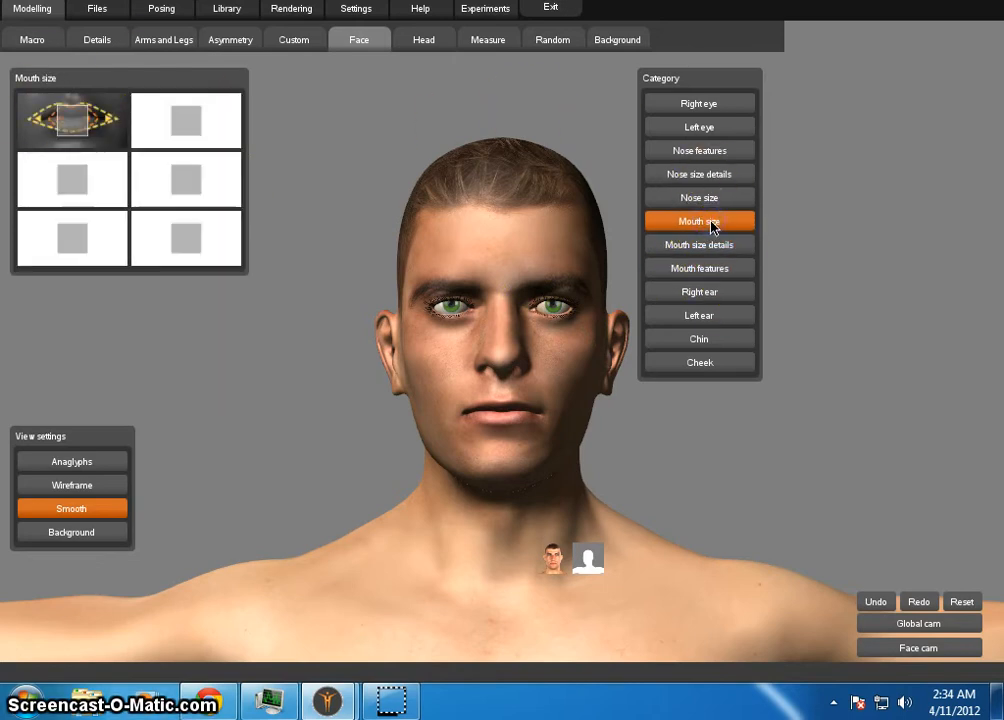
left_click(185, 119)
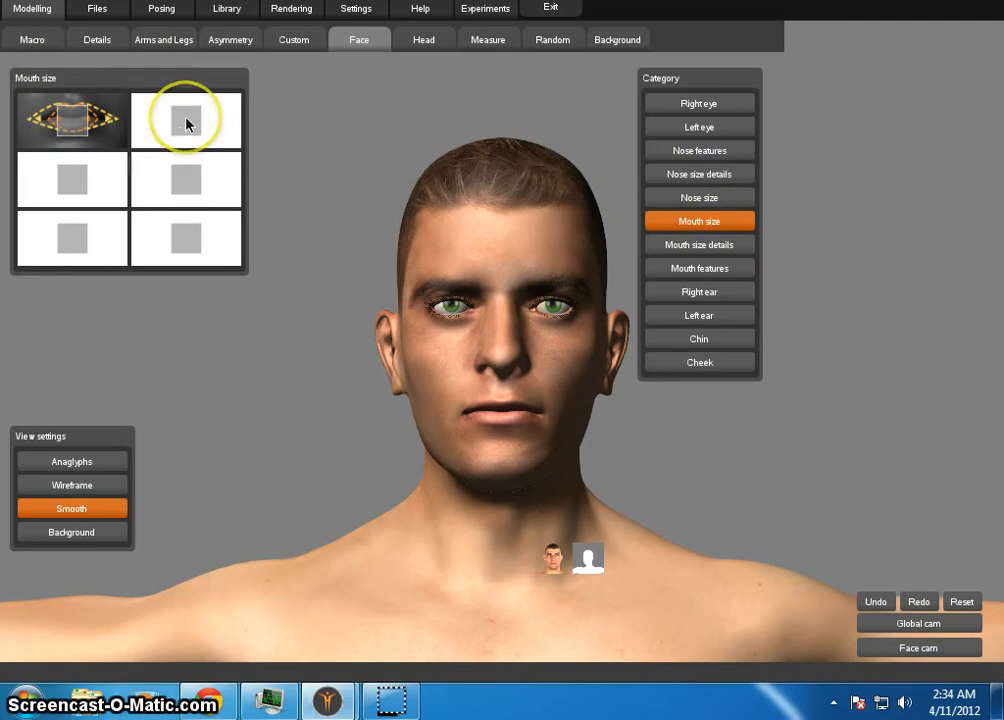
left_click_drag(185, 119, 209, 126)
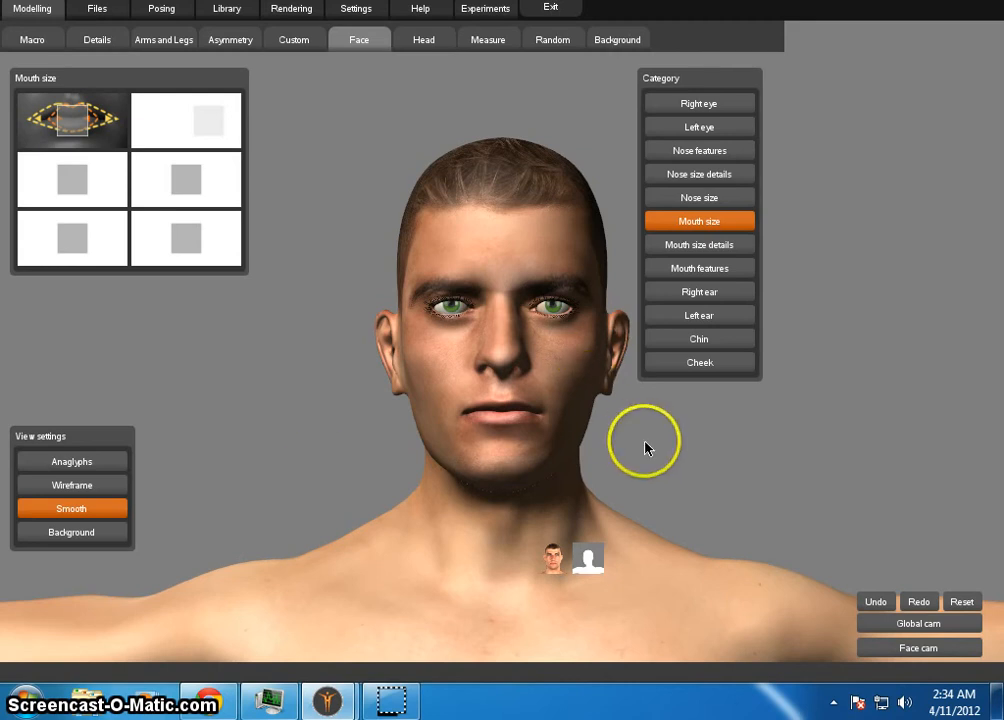
mouse_move(645, 447)
left_mouse_down()
mouse_move(592, 442)
mouse_move(652, 433)
mouse_move(641, 447)
mouse_move(645, 435)
left_mouse_up()
left_click_drag(213, 123, 101, 122)
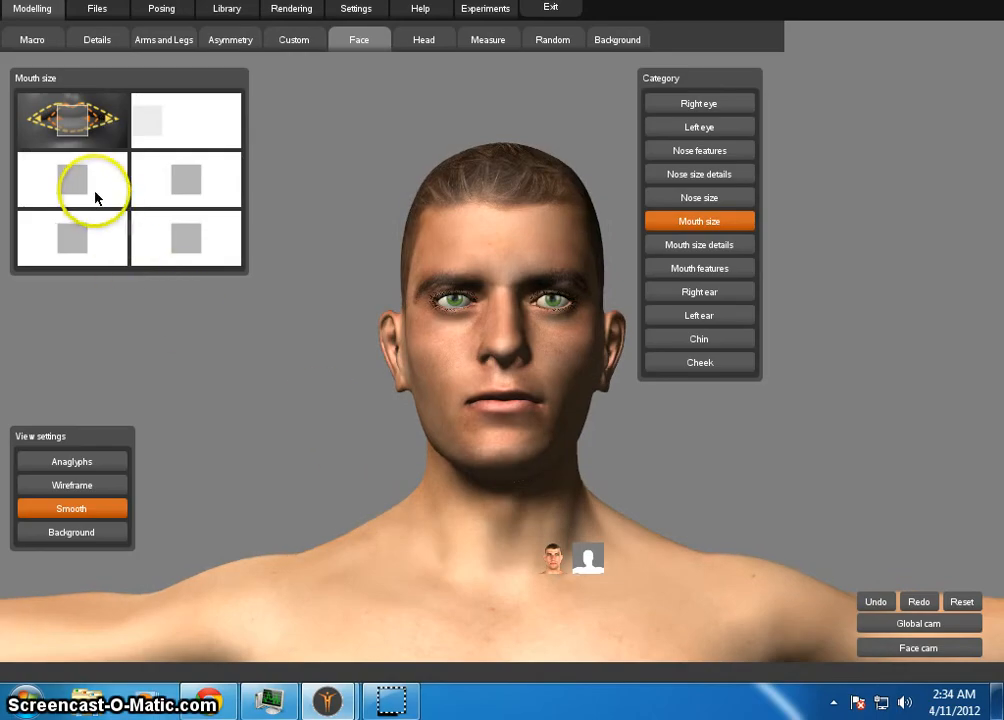
Lower the third mouth size adjustment to its minimum and check the mouth from the front and side
left_click_drag(74, 186, 173, 198)
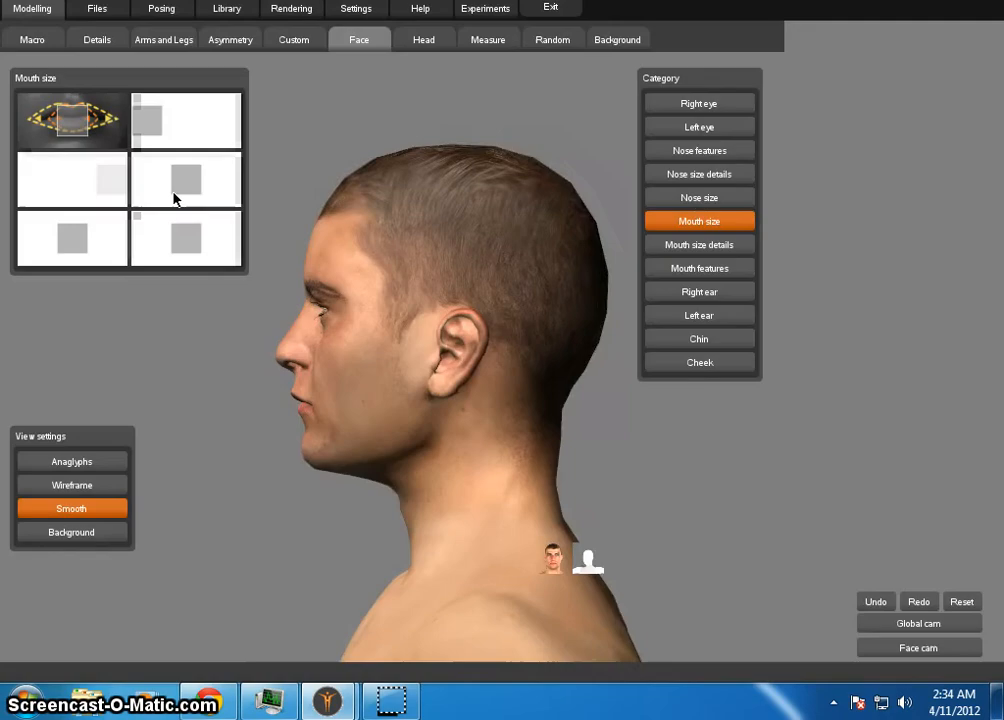
left_click_drag(117, 179, 12, 176)
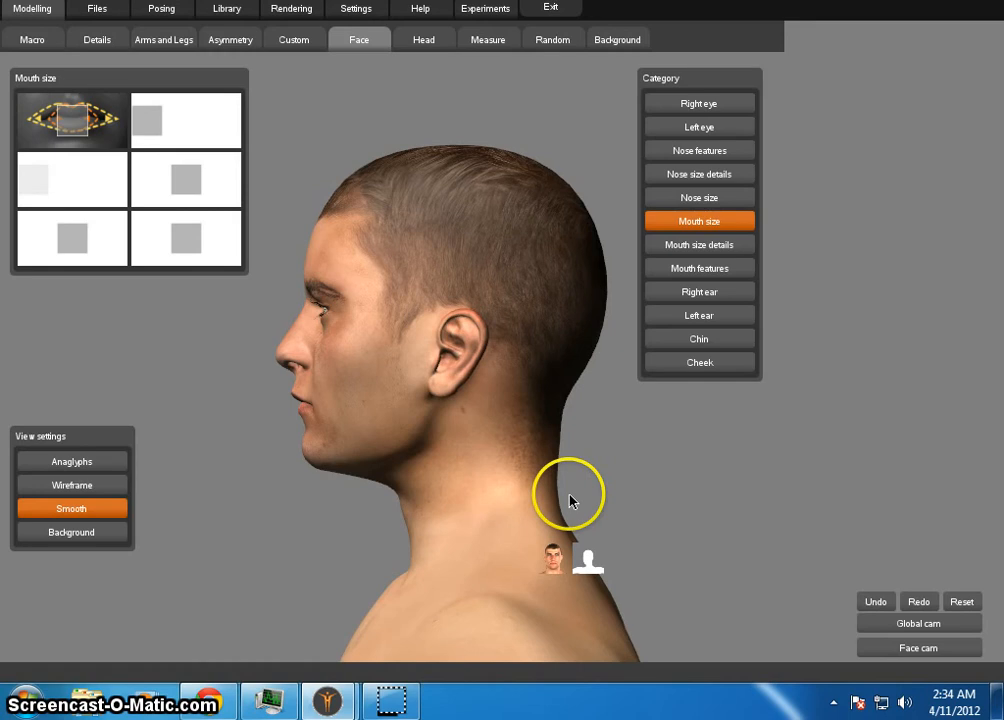
left_click(393, 495)
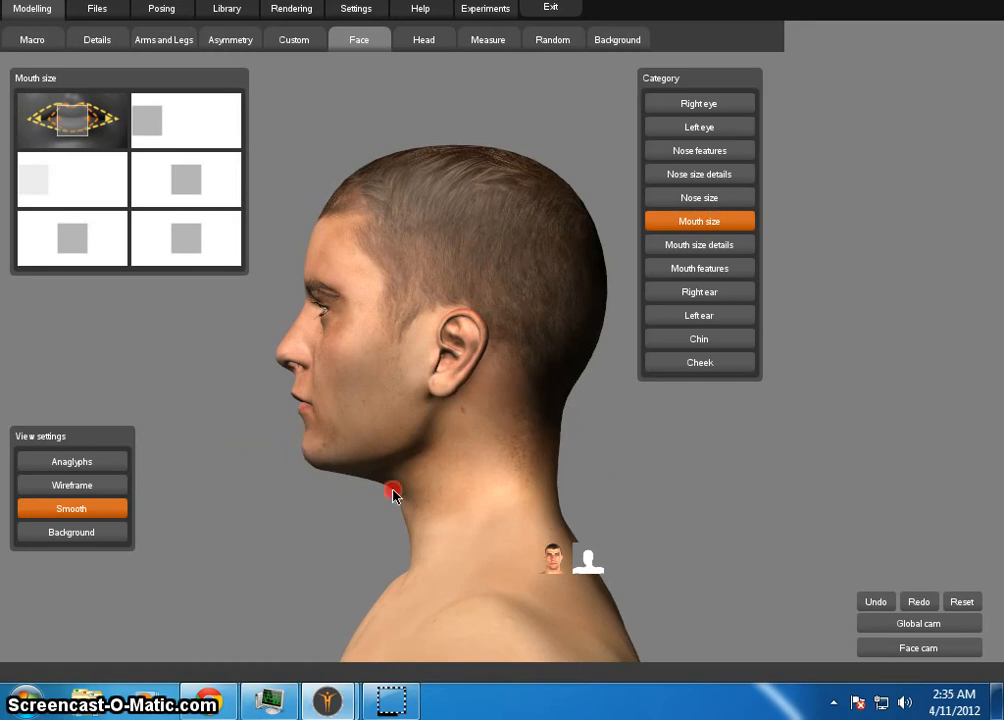
left_click_drag(393, 495, 422, 520)
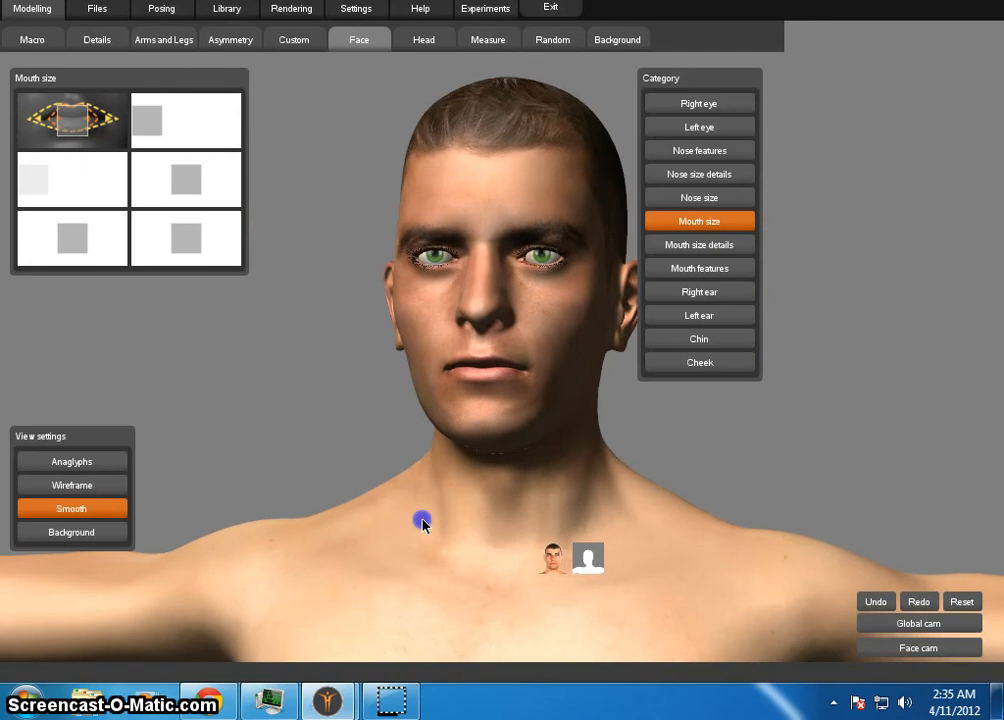
right_click_drag(422, 520, 438, 512)
left_click_drag(640, 474, 537, 460)
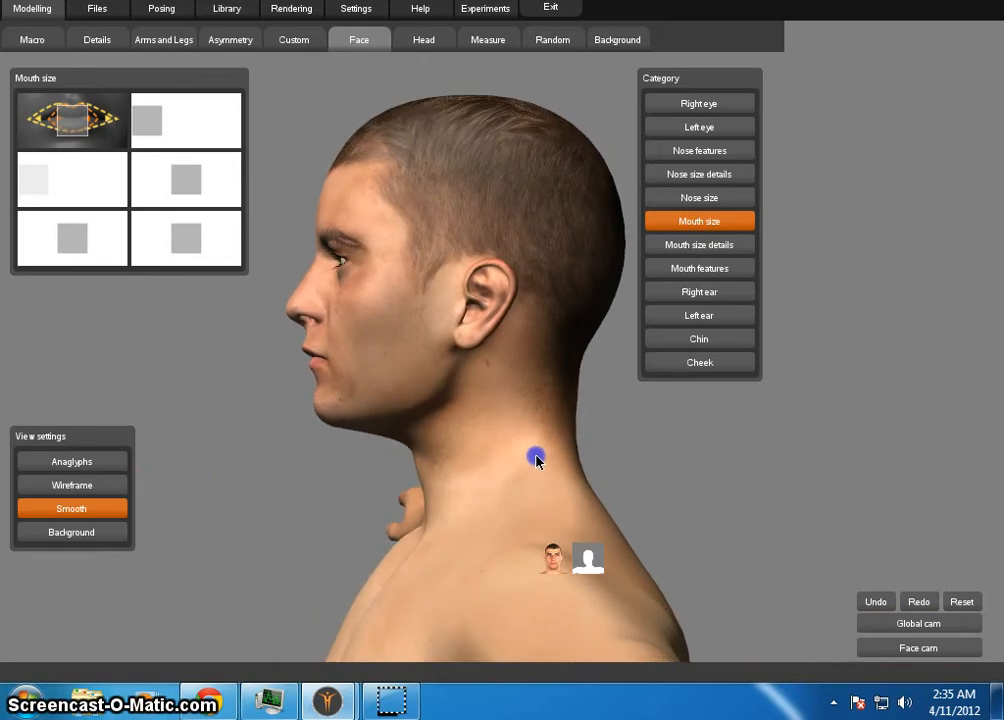
Raise the fifth mouth size adjustment close to its maximum and the sixth to its maximum
left_click_drag(72, 238, 253, 272)
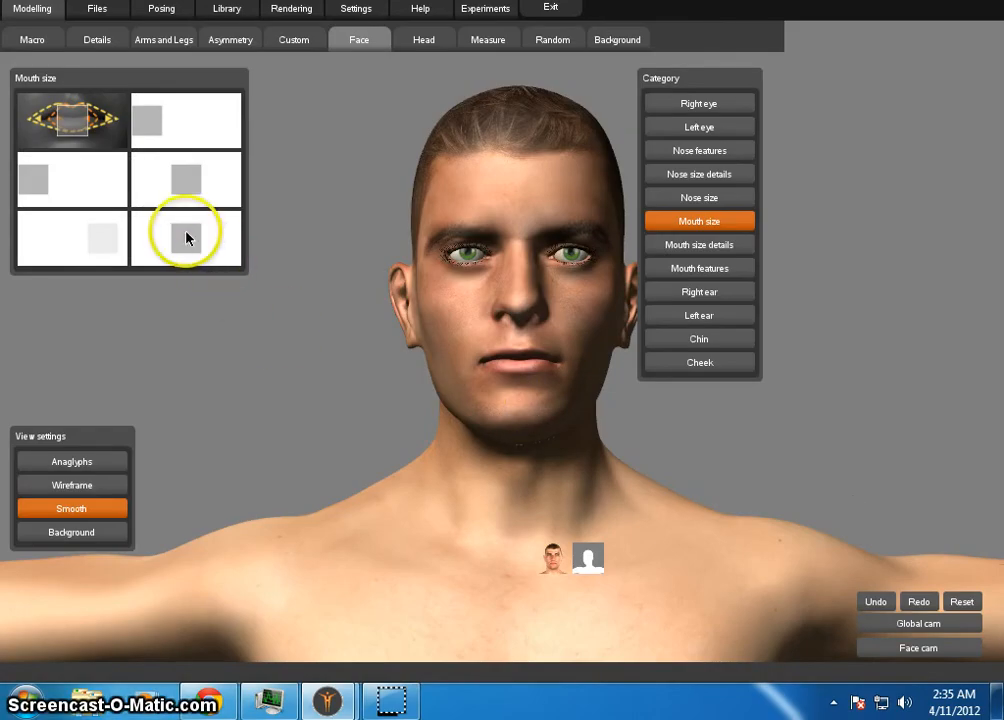
left_click_drag(186, 233, 96, 237)
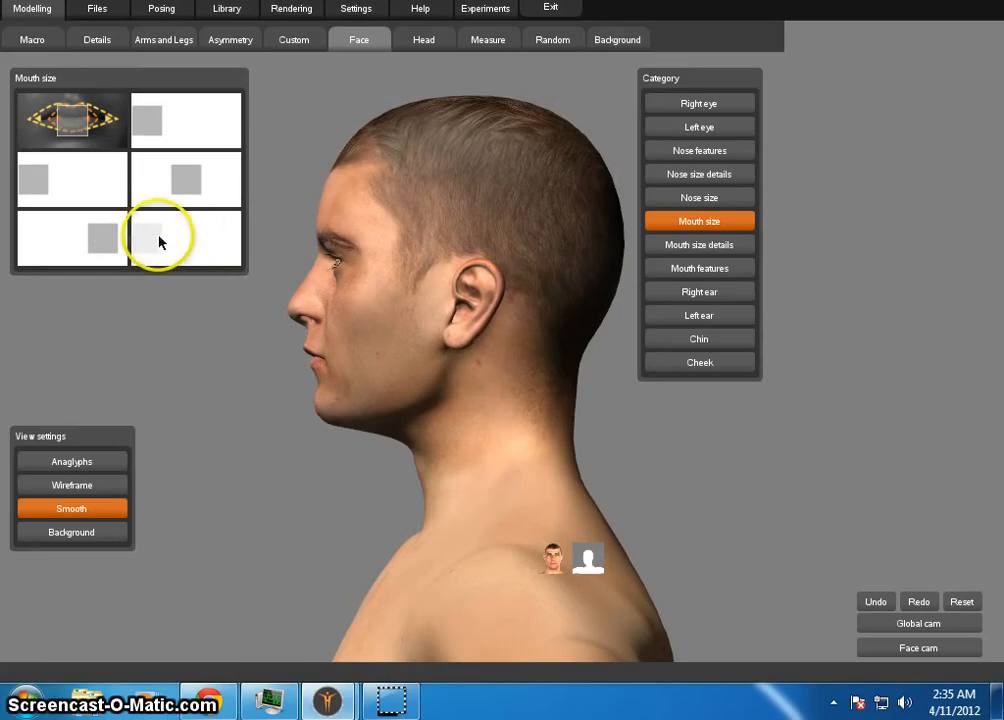
left_click_drag(158, 238, 291, 257)
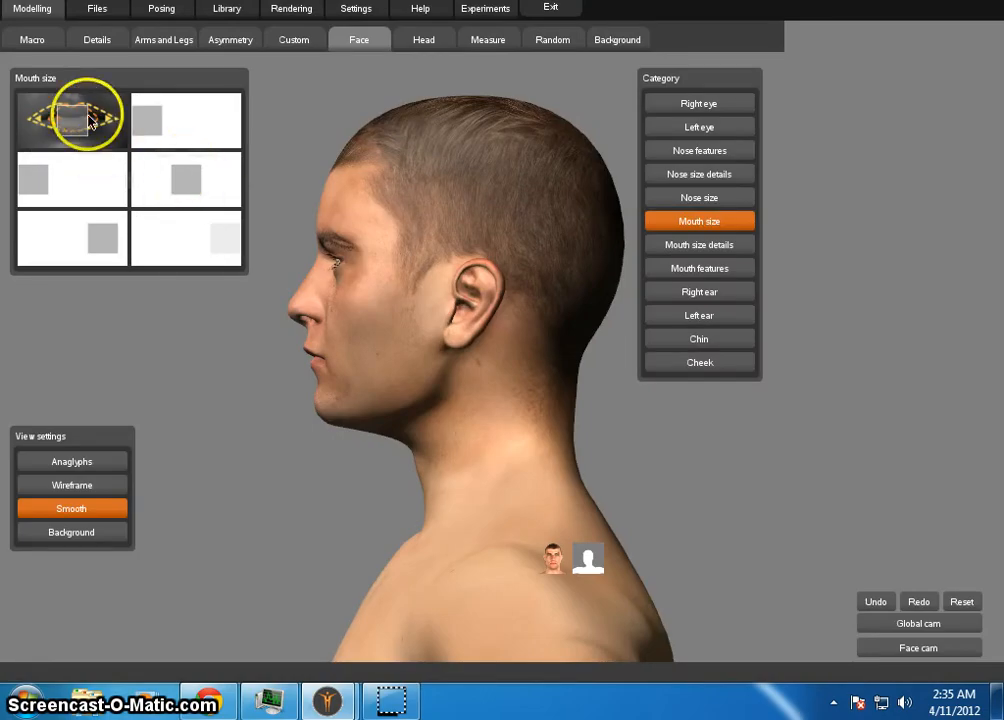
Raise the first mouth size adjustment, the overall mouth scale, to its maximum and check the face at an angle
left_click(72, 118)
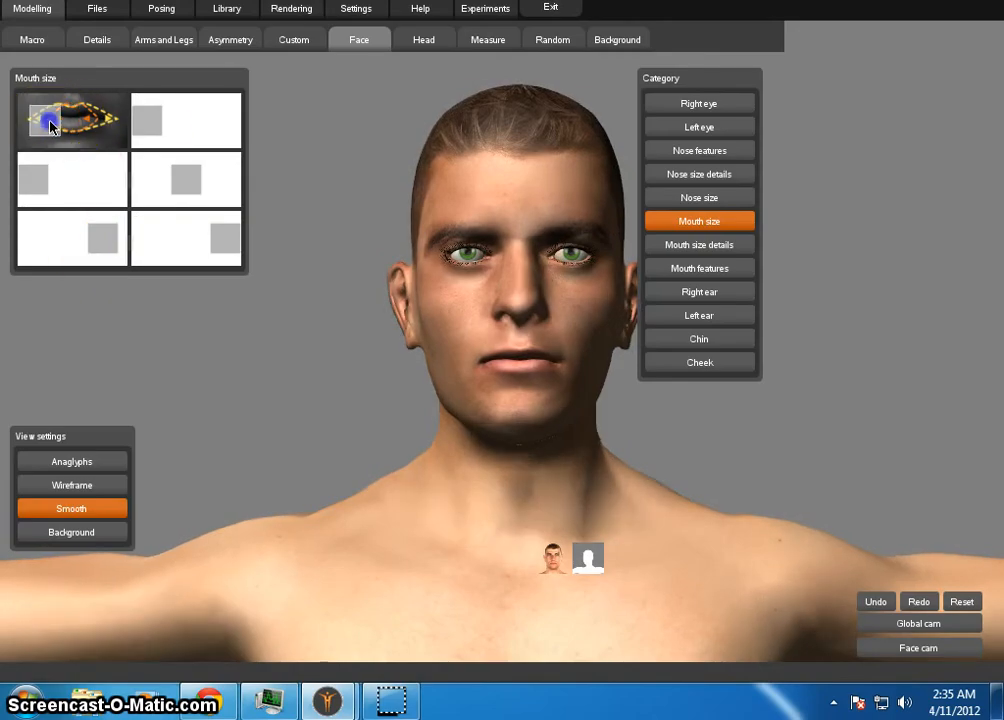
left_click_drag(50, 127, 223, 135)
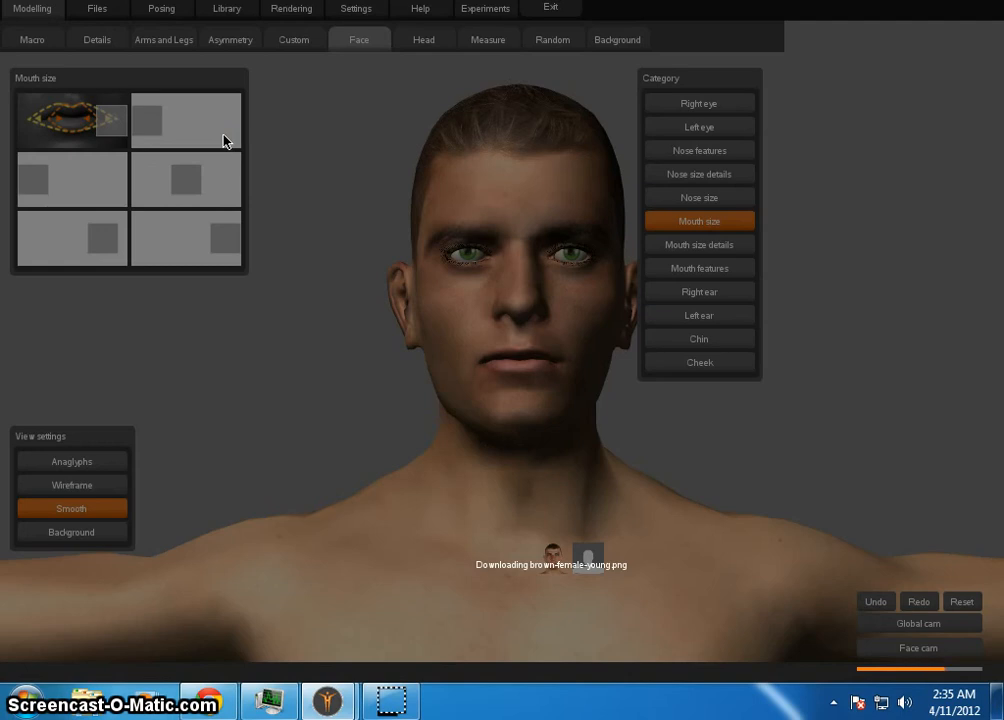
left_click(258, 356)
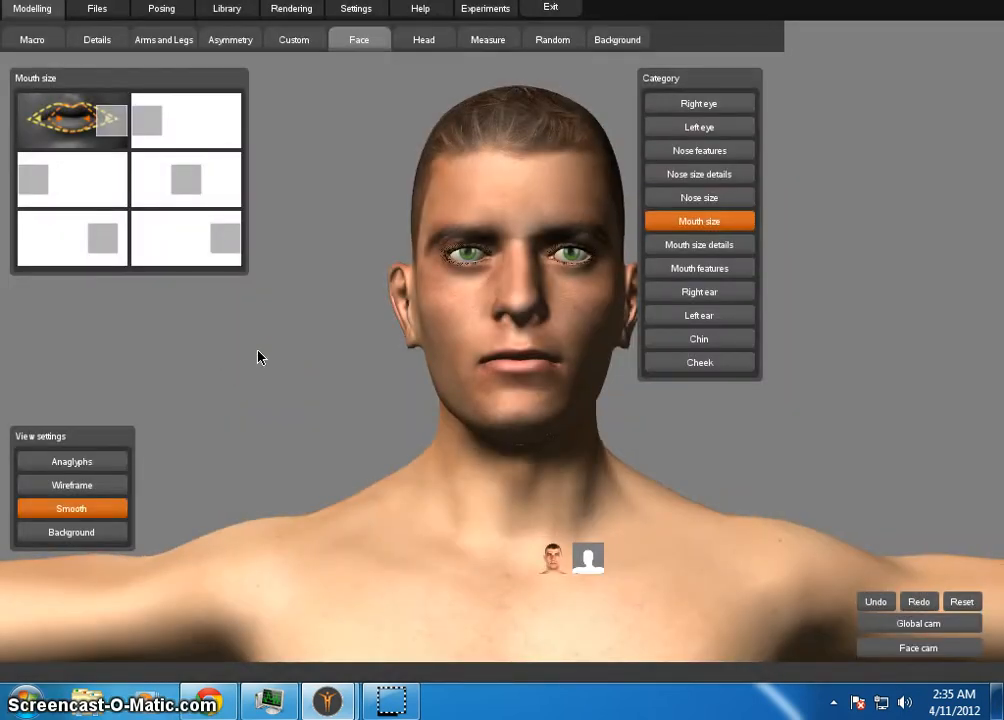
left_click_drag(661, 475, 621, 456)
left_click_drag(757, 417, 667, 408)
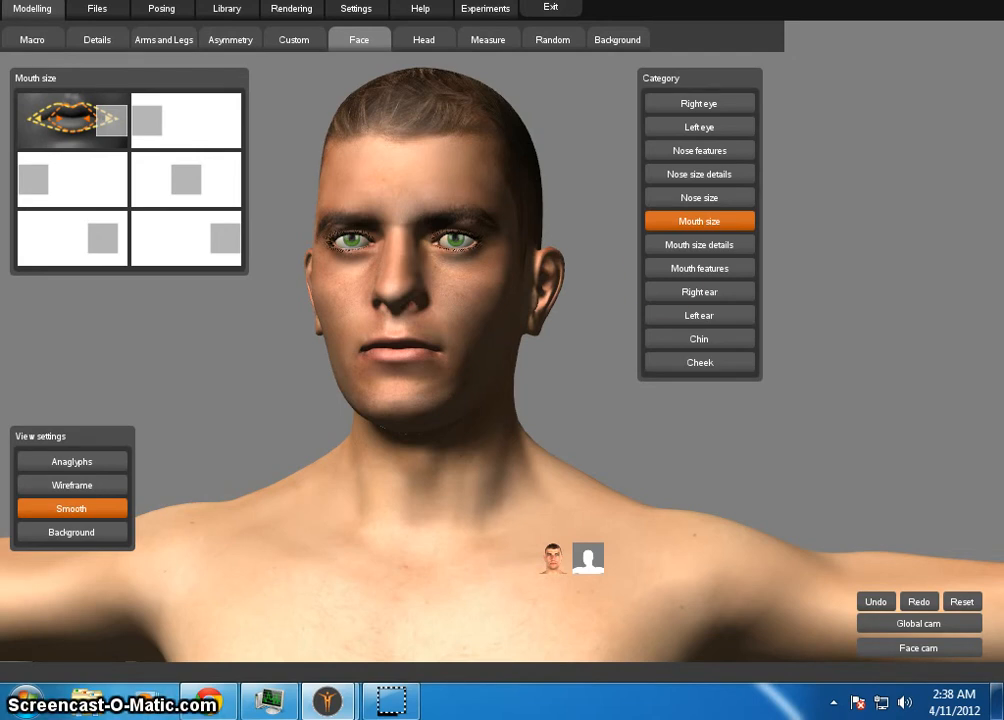
Shift the head's first shape adjustment and its side-profile adjustment slightly below their midpoints
left_click(417, 38)
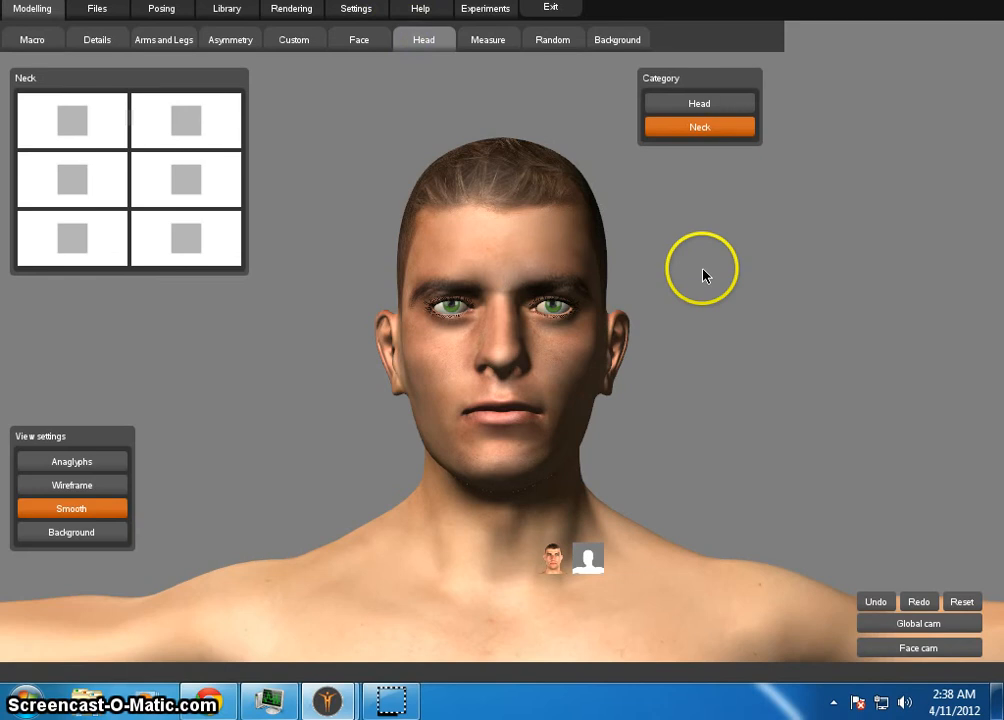
left_click(706, 103)
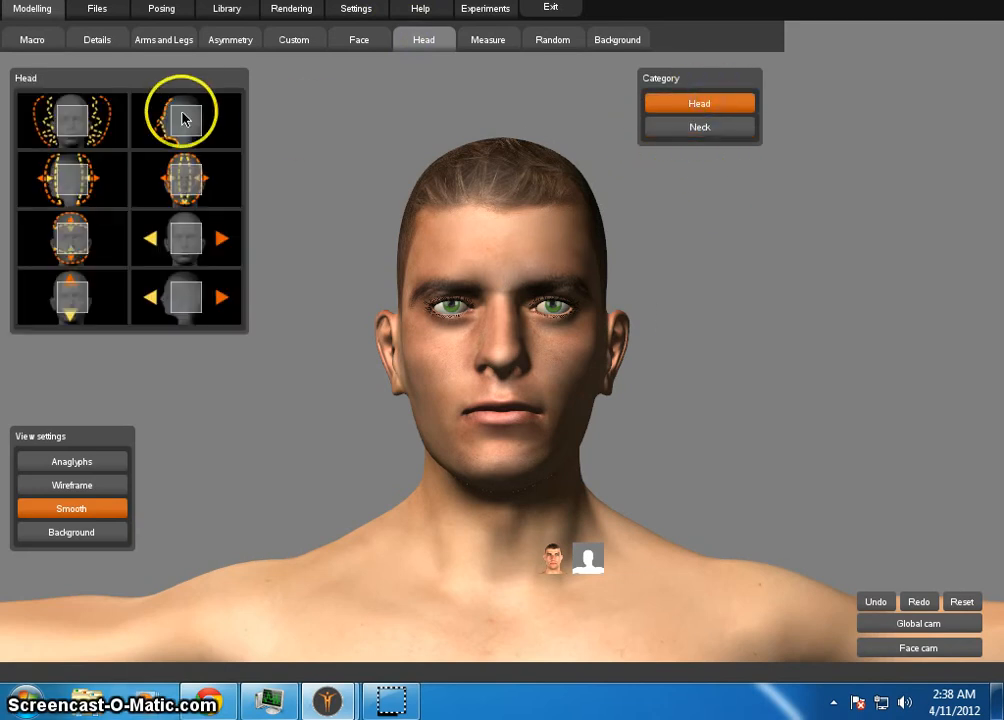
mouse_move(74, 121)
left_mouse_down()
mouse_move(143, 123)
mouse_move(2, 108)
mouse_move(115, 110)
mouse_move(80, 88)
mouse_move(40, 96)
mouse_move(47, 120)
mouse_move(72, 108)
mouse_move(86, 120)
mouse_move(78, 128)
left_mouse_up()
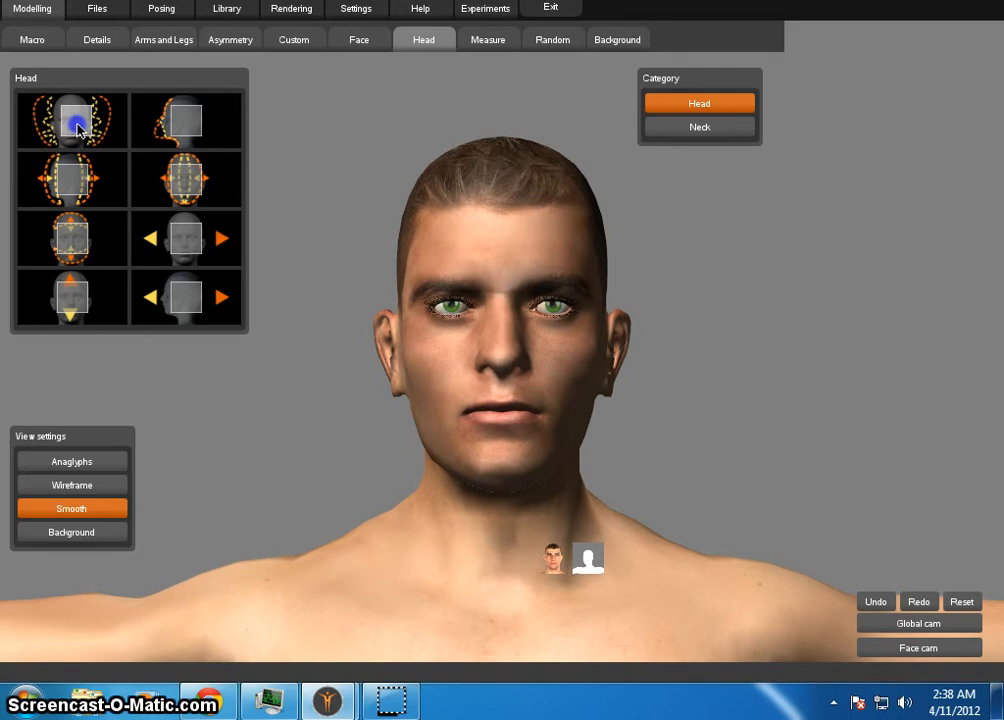
left_click_drag(78, 128, 66, 128)
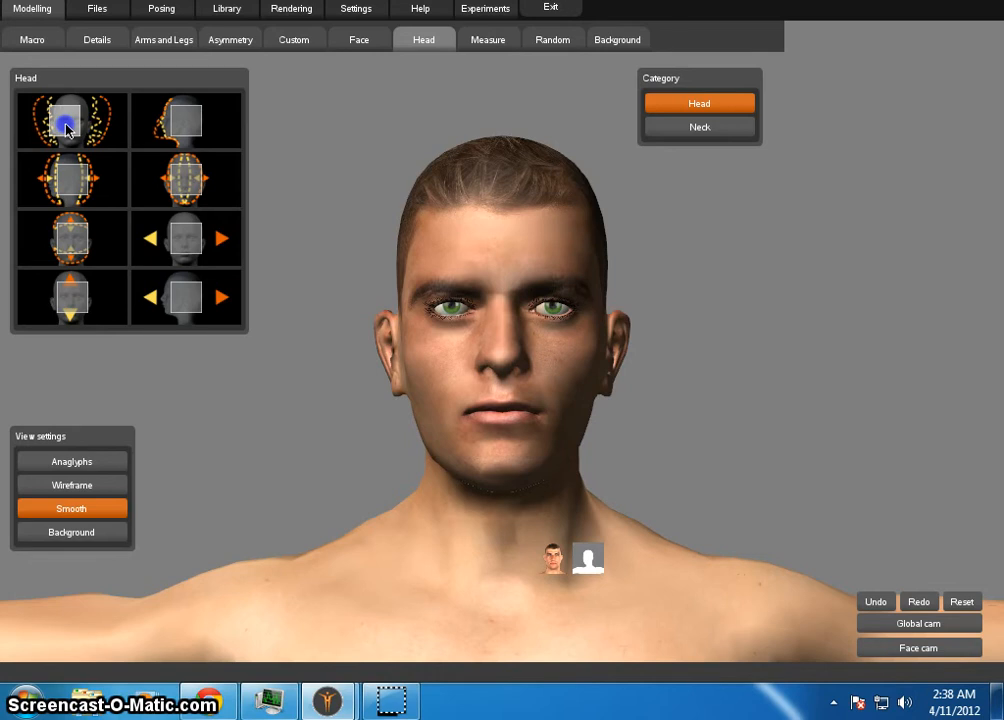
left_click_drag(66, 128, 66, 127)
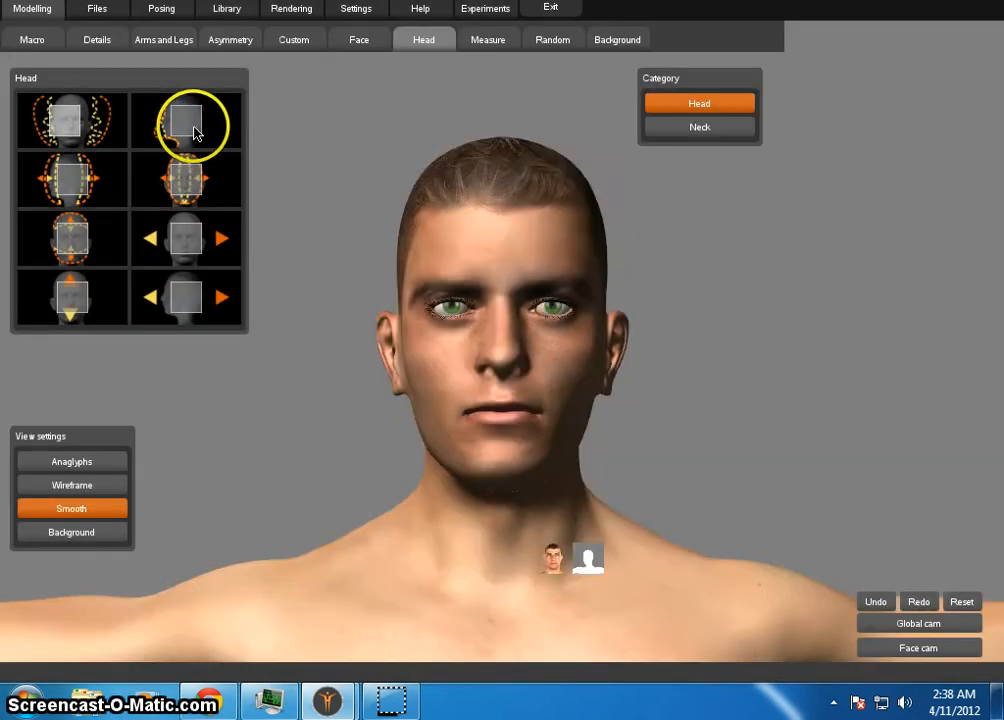
mouse_move(197, 130)
left_mouse_down()
mouse_move(210, 118)
mouse_move(165, 128)
mouse_move(178, 108)
mouse_move(184, 129)
mouse_move(168, 122)
mouse_move(178, 131)
left_mouse_up()
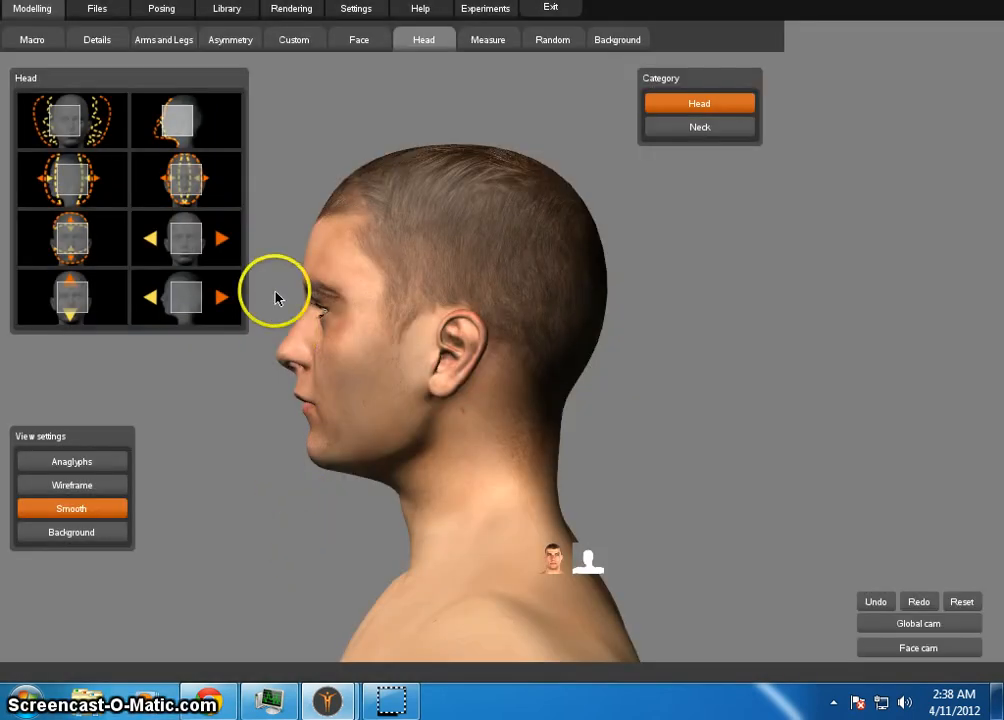
Try the fourth and fifth head shape adjustments, leaving both at their midpoints
mouse_move(188, 184)
left_mouse_down()
mouse_move(224, 186)
mouse_move(123, 188)
mouse_move(207, 195)
mouse_move(168, 196)
left_mouse_up()
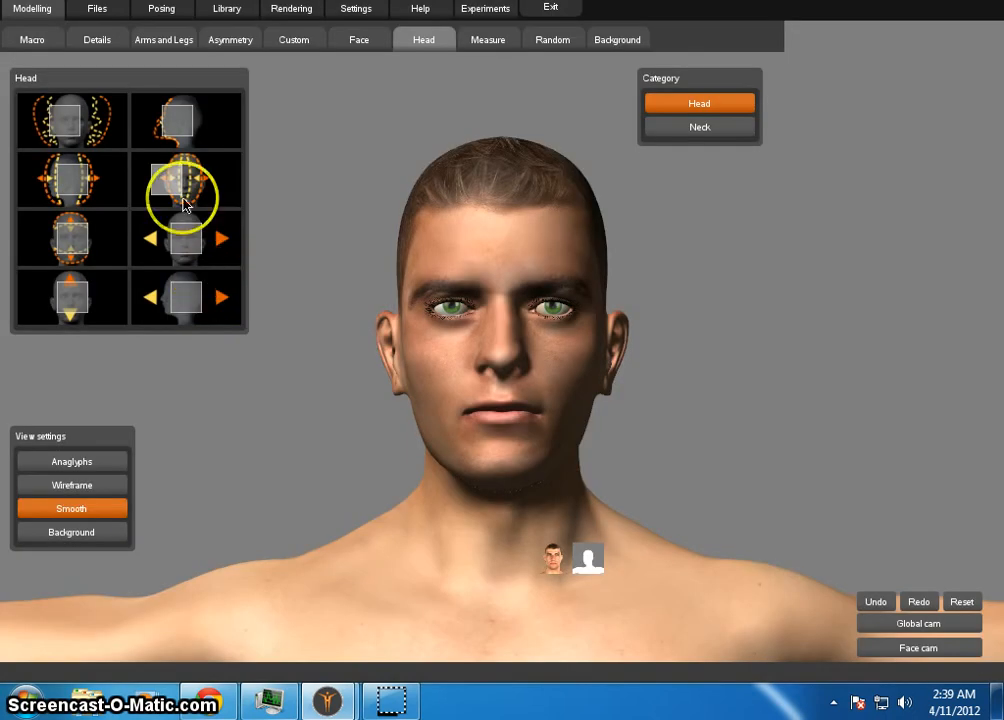
mouse_move(186, 197)
left_mouse_down()
mouse_move(166, 176)
mouse_move(190, 190)
mouse_move(188, 175)
mouse_move(146, 190)
mouse_move(217, 194)
mouse_move(186, 203)
left_mouse_up()
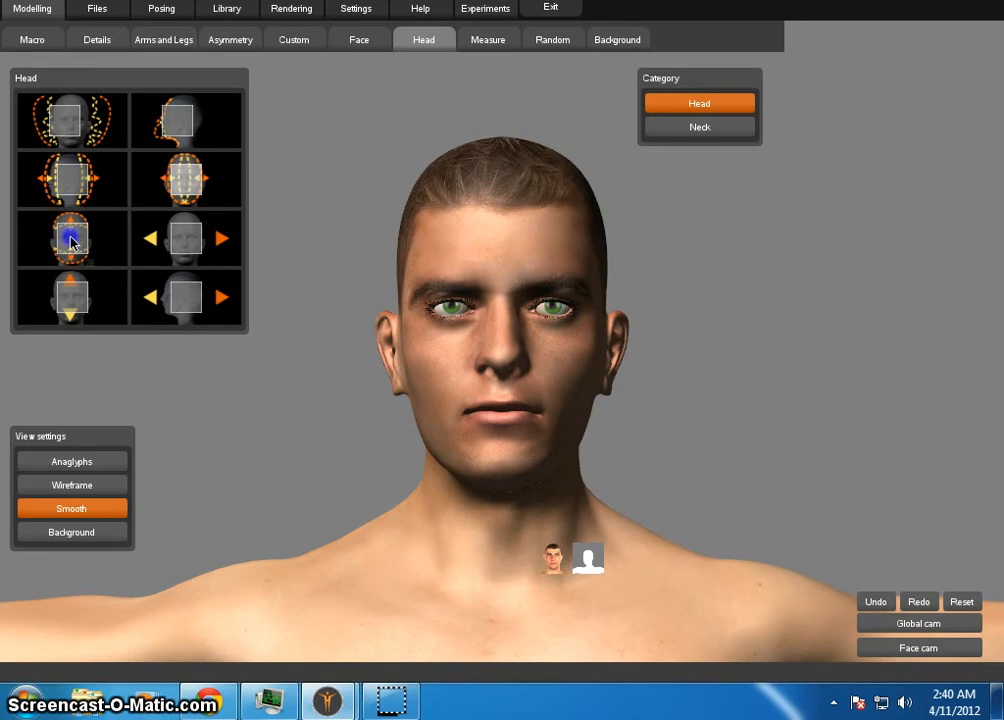
mouse_move(72, 241)
left_mouse_down()
mouse_move(99, 246)
mouse_move(27, 251)
mouse_move(69, 240)
mouse_move(72, 253)
left_mouse_up()
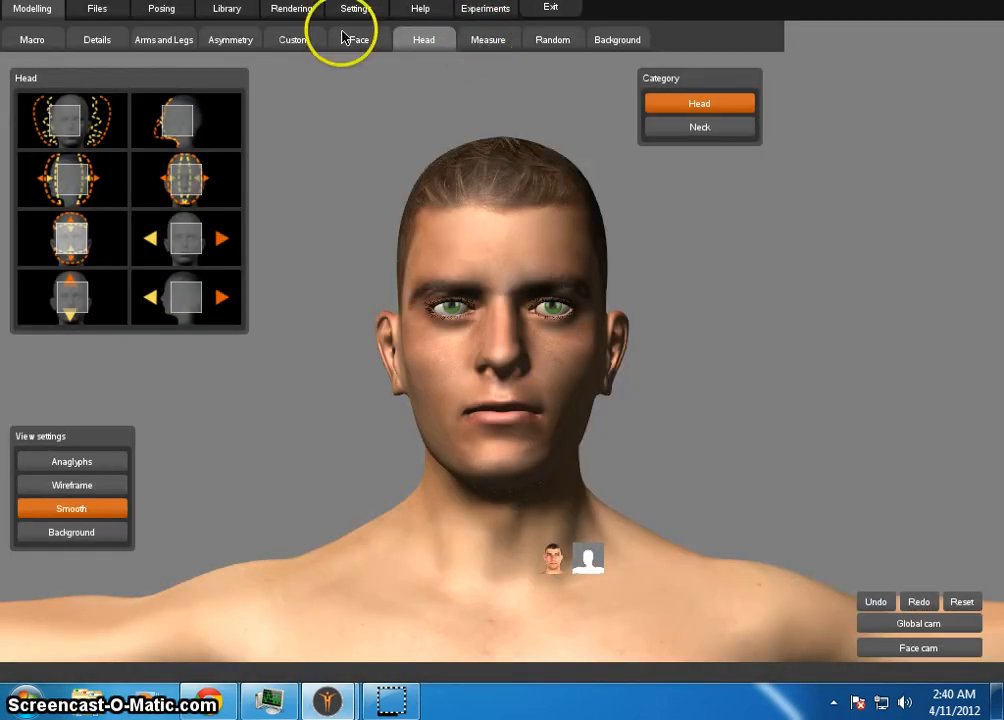
Set the third chin adjustment in the face controls, the one for the lower jaw's height, to its midpoint
left_click(365, 41)
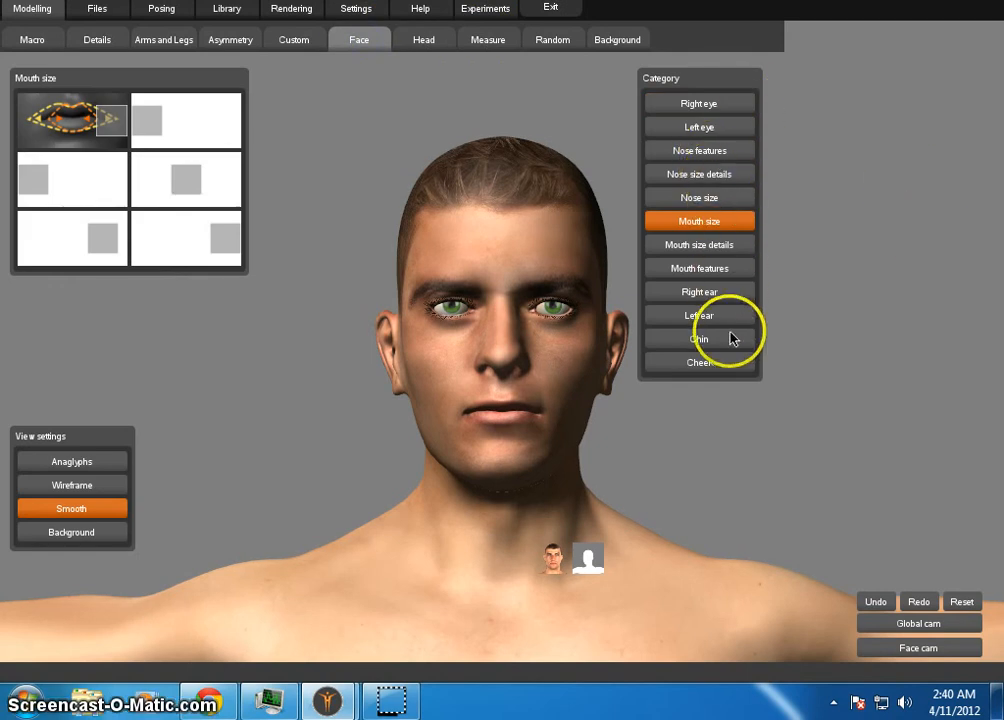
left_click(731, 339)
left_click(730, 364)
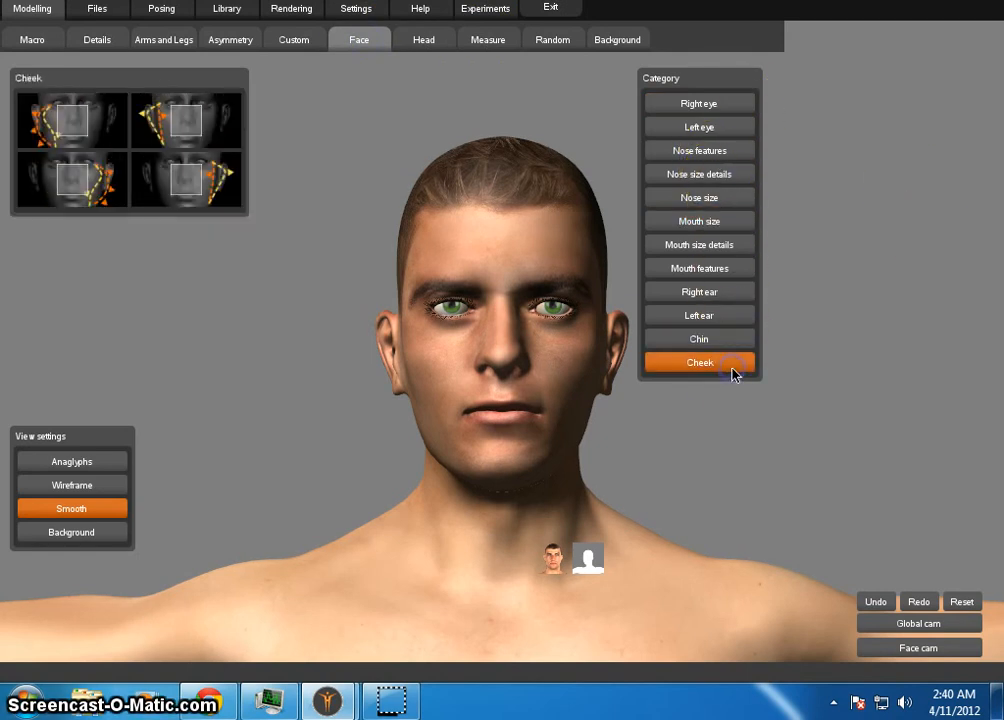
left_click(712, 341)
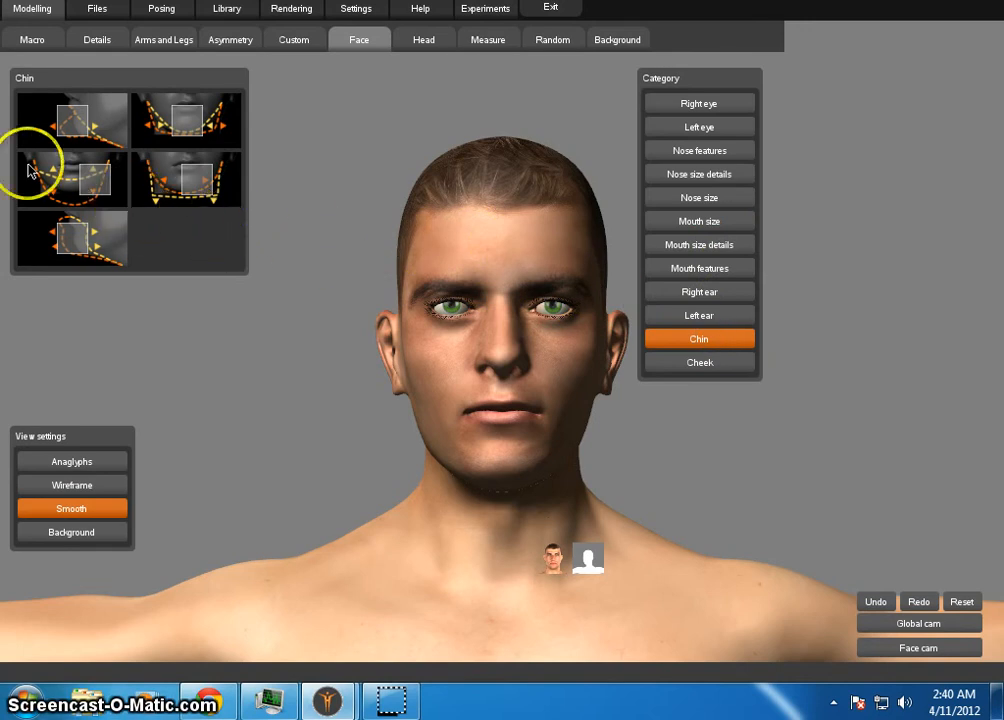
mouse_move(69, 186)
left_mouse_down()
mouse_move(80, 178)
mouse_move(67, 198)
mouse_move(79, 200)
left_mouse_up()
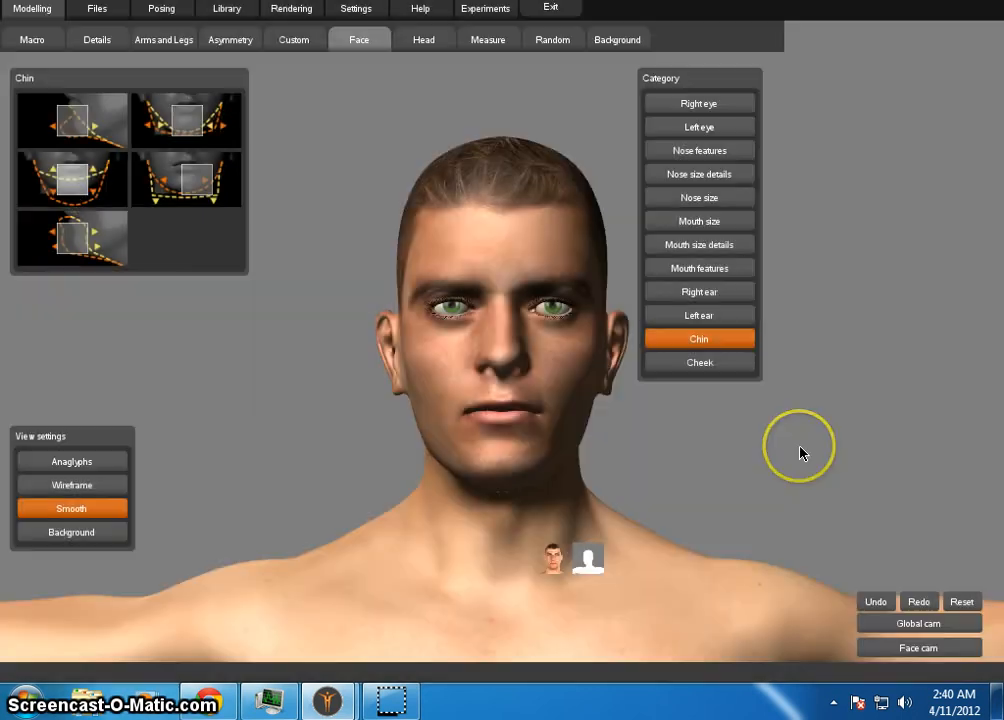
Try the third and fourth cheek adjustments in the face controls, leaving both at about their midpoints
left_click(733, 366)
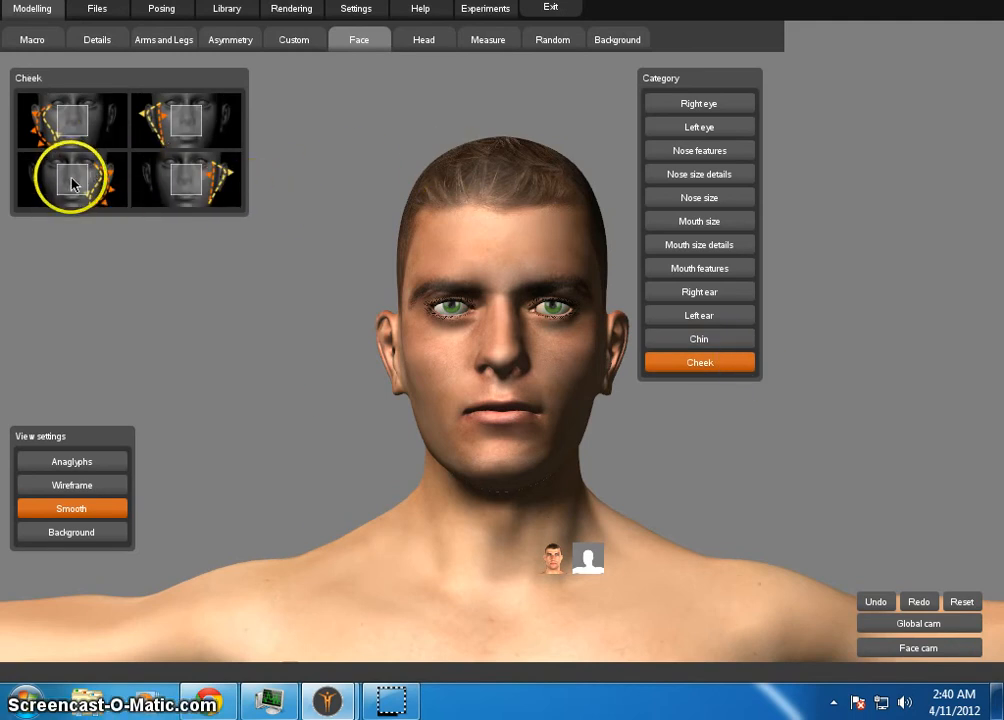
mouse_move(72, 182)
left_mouse_down()
mouse_move(101, 190)
mouse_move(7, 175)
mouse_move(210, 229)
left_mouse_up()
mouse_move(86, 224)
left_mouse_down()
mouse_move(116, 215)
mouse_move(110, 224)
mouse_move(74, 214)
left_mouse_up()
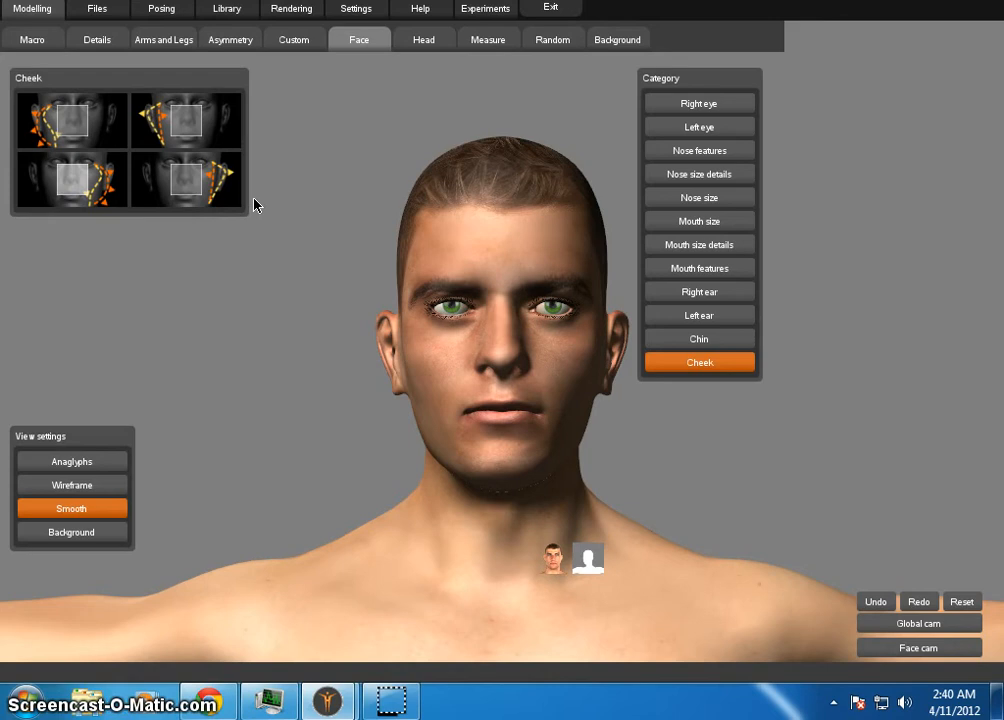
mouse_move(197, 179)
left_mouse_down()
mouse_move(213, 187)
mouse_move(222, 176)
mouse_move(133, 178)
mouse_move(208, 177)
mouse_move(173, 196)
mouse_move(148, 188)
mouse_move(188, 196)
left_mouse_up()
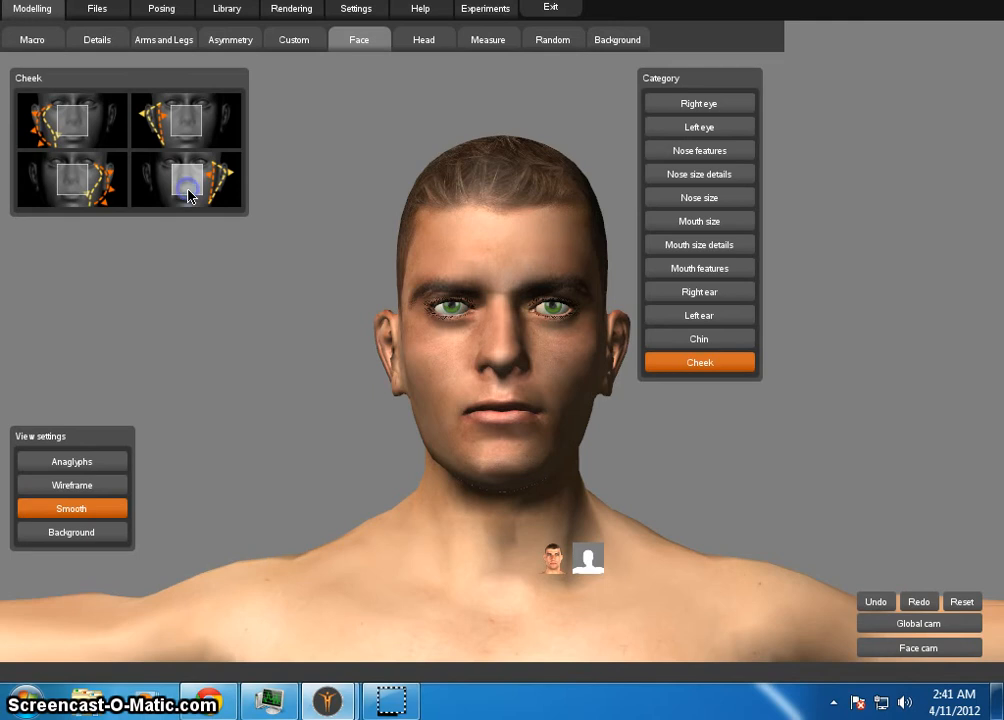
left_click_drag(188, 196, 188, 196)
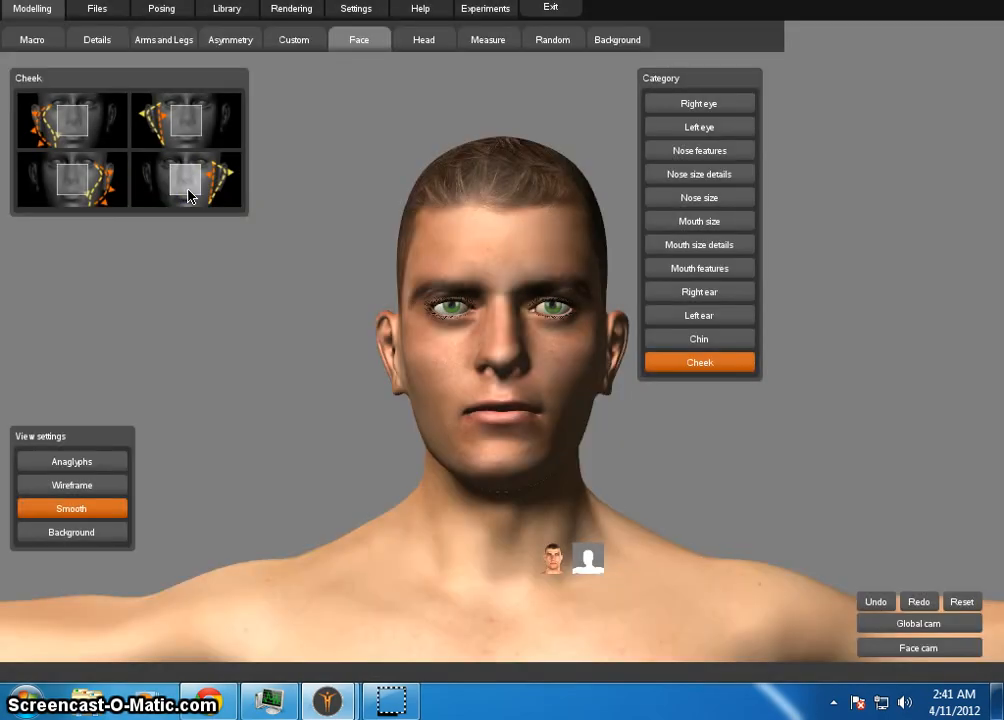
left_click_drag(688, 484, 524, 479)
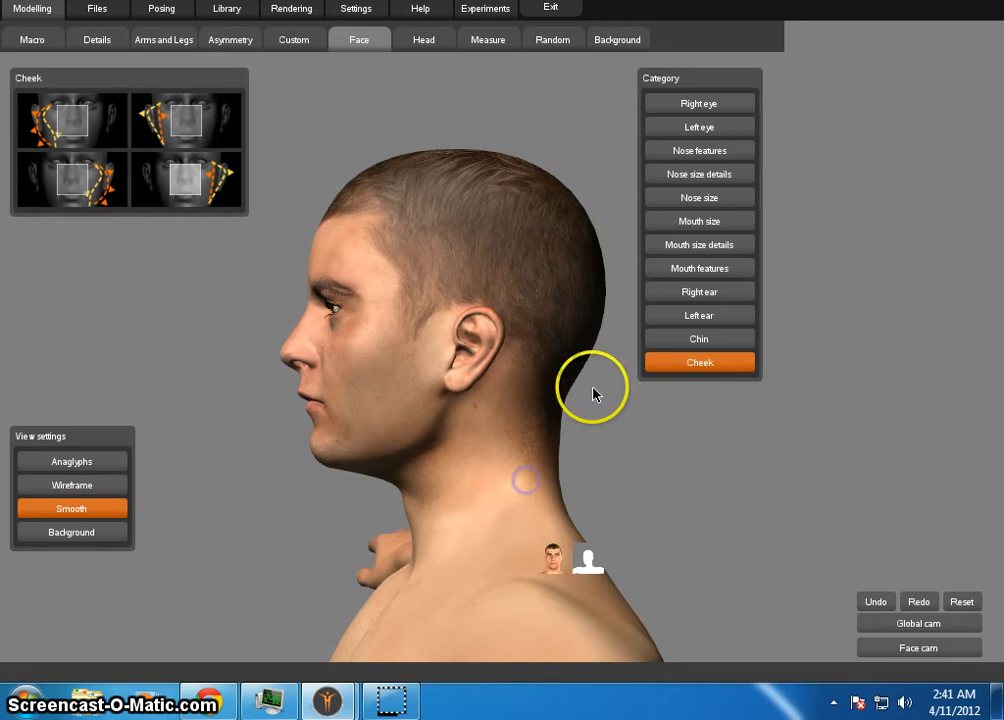
left_click(737, 301)
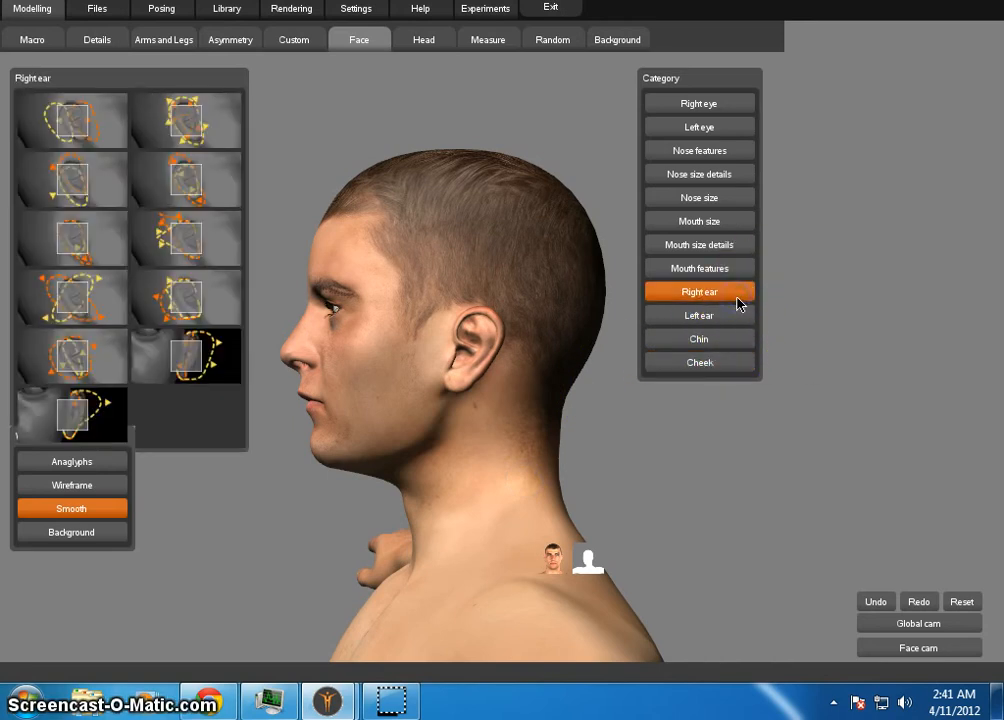
left_click(738, 313)
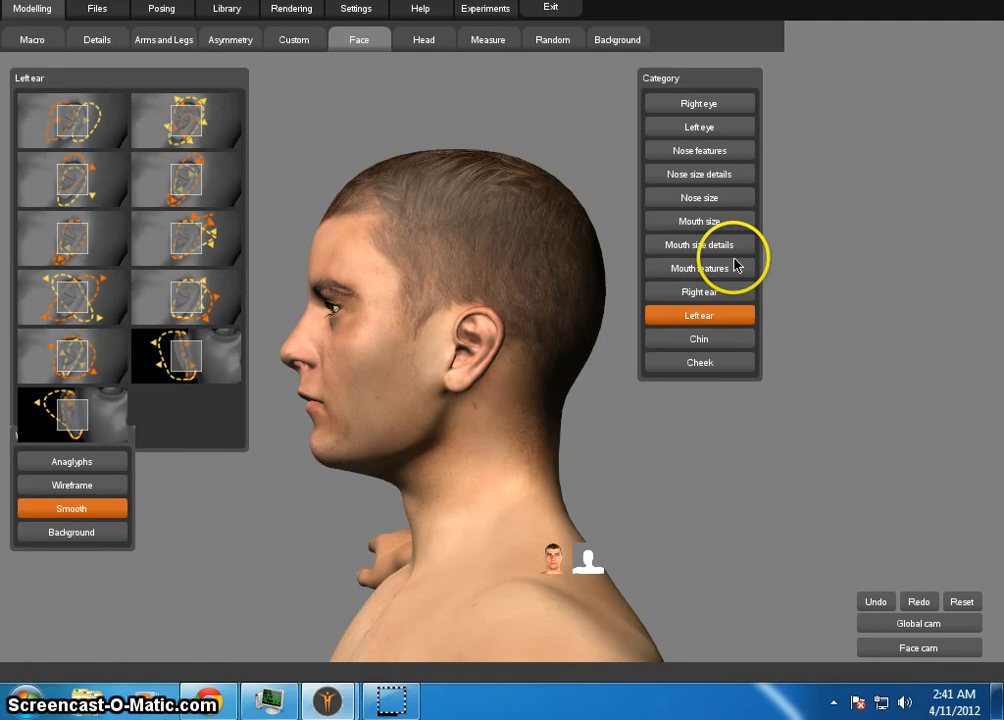
left_click(737, 266)
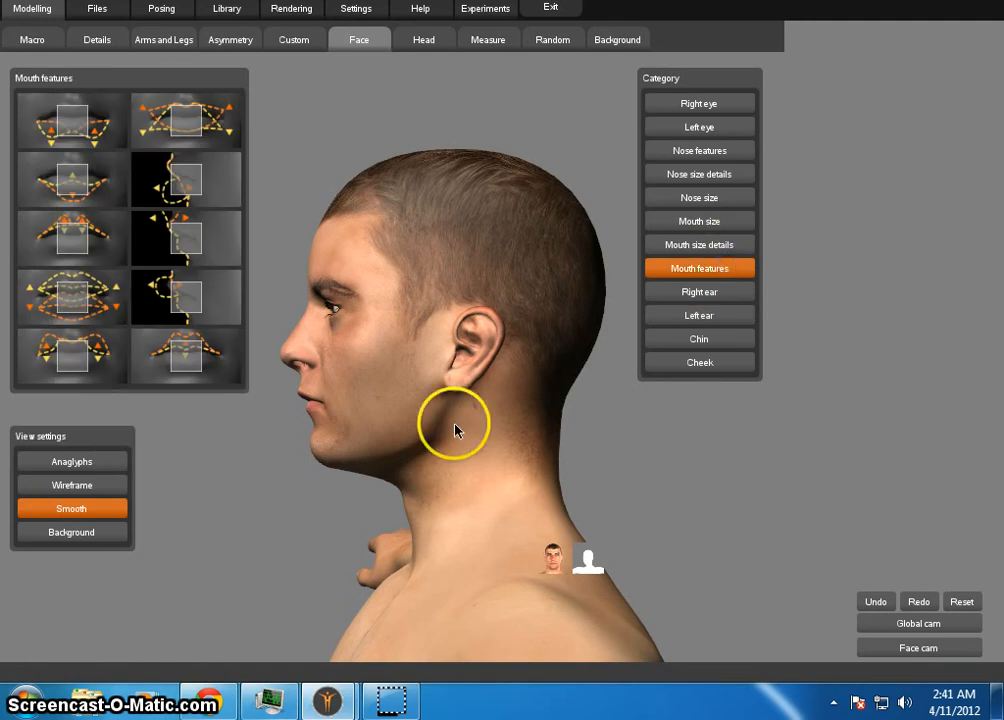
mouse_move(376, 453)
left_mouse_down()
mouse_move(527, 441)
mouse_move(427, 434)
mouse_move(361, 455)
left_mouse_up()
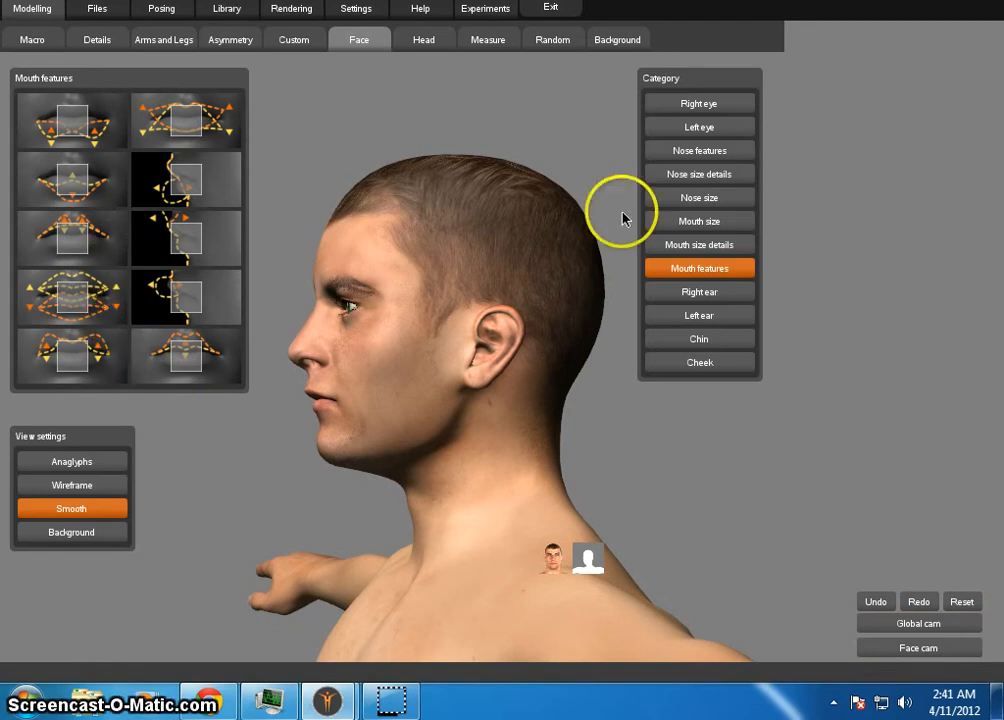
Raise the first mouth size details adjustment, the one for the lower lip's height, slightly above its midpoint
left_click(726, 224)
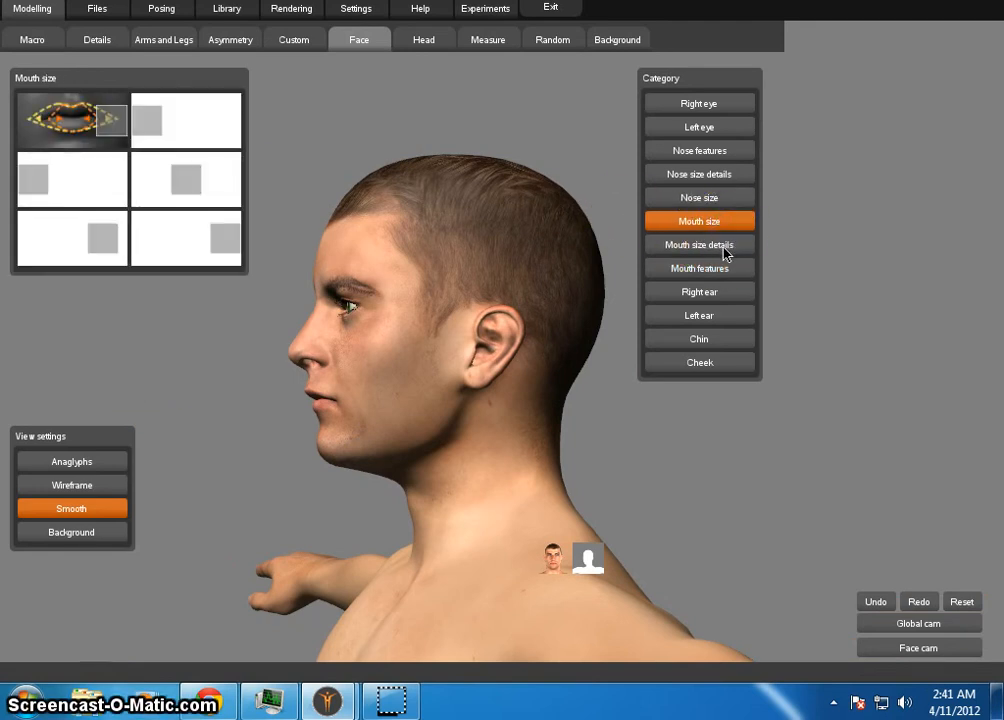
left_click(726, 244)
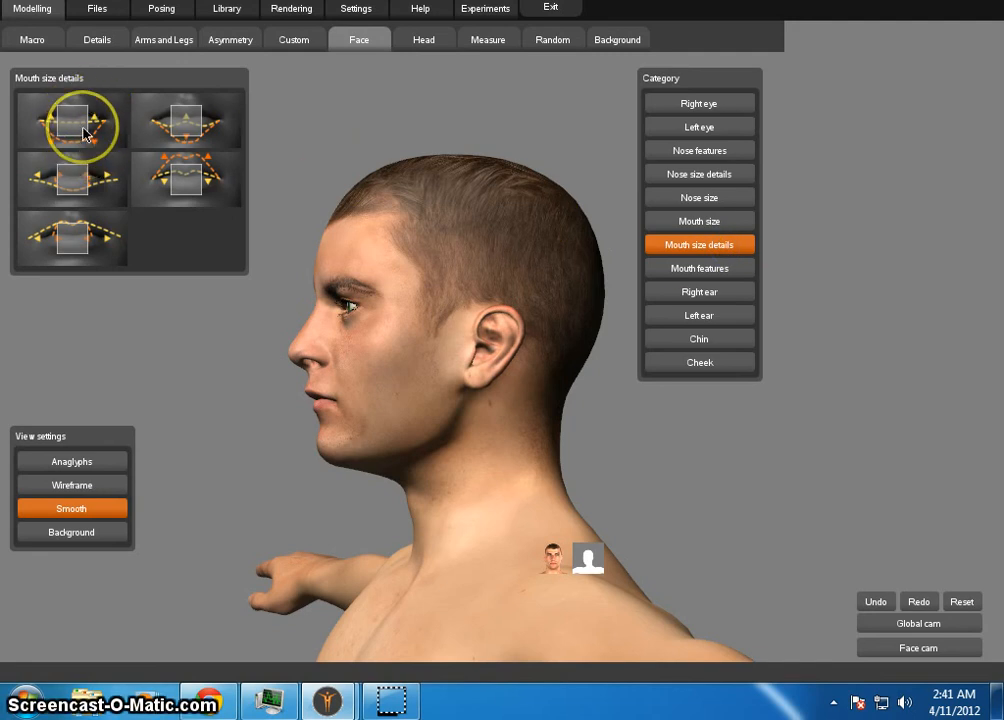
mouse_move(83, 133)
left_mouse_down()
mouse_move(76, 124)
mouse_move(100, 135)
mouse_move(112, 126)
mouse_move(14, 124)
mouse_move(79, 141)
left_mouse_up()
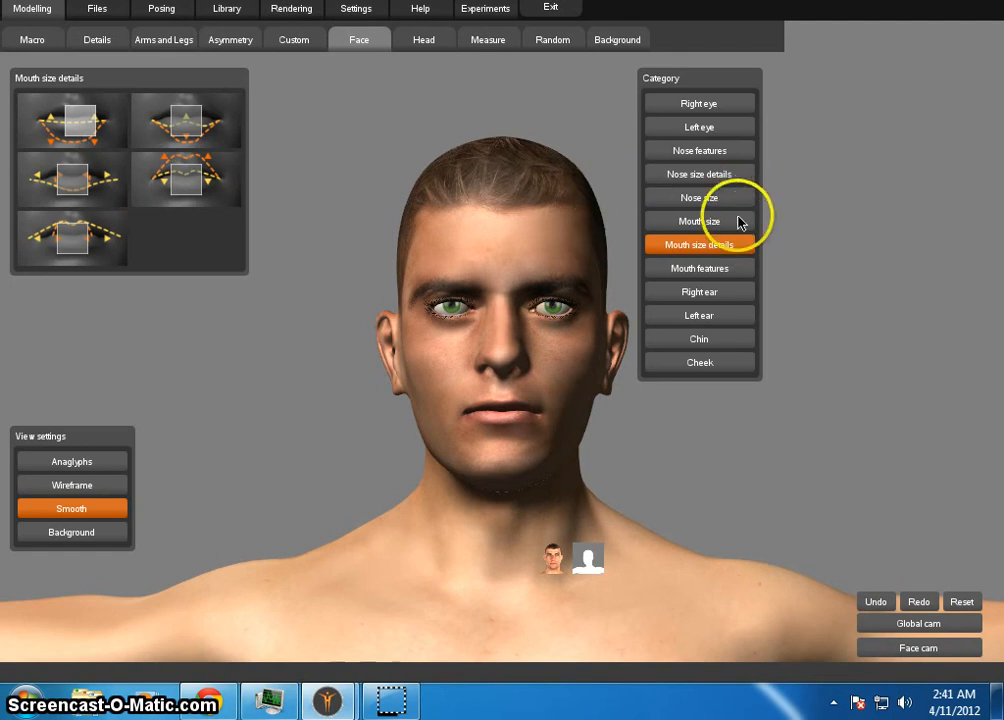
Set the sixth nose size adjustment, the one for how far the nose protrudes, marginally above its midpoint and check the profile
left_click(737, 207)
left_click_drag(700, 452, 571, 451)
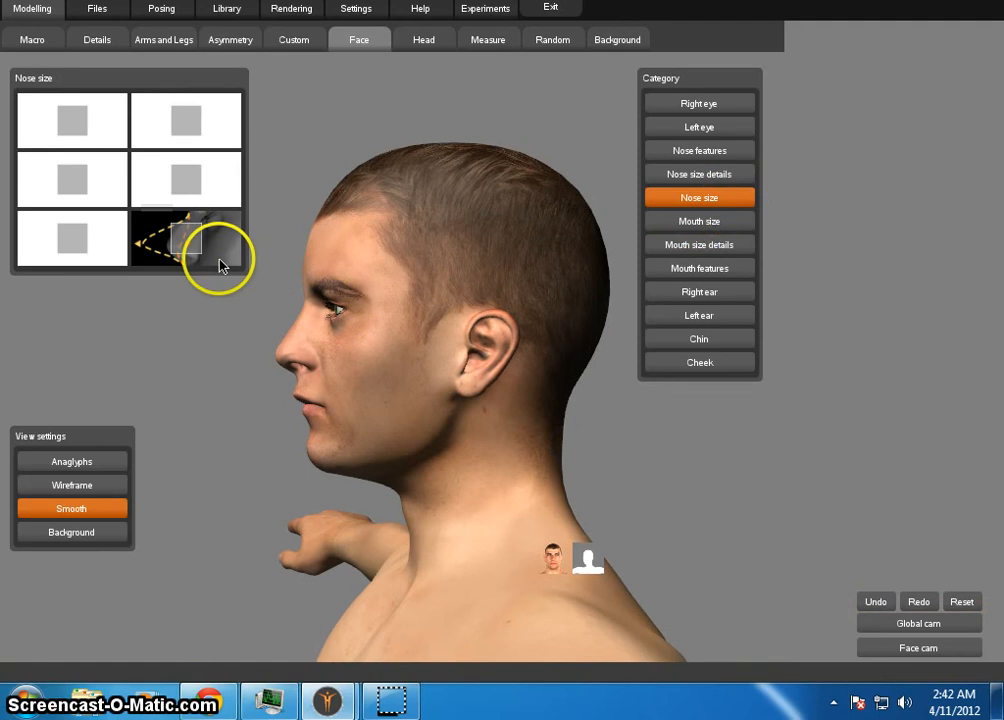
mouse_move(185, 237)
left_mouse_down()
mouse_move(152, 238)
mouse_move(247, 248)
mouse_move(158, 240)
mouse_move(189, 246)
left_mouse_up()
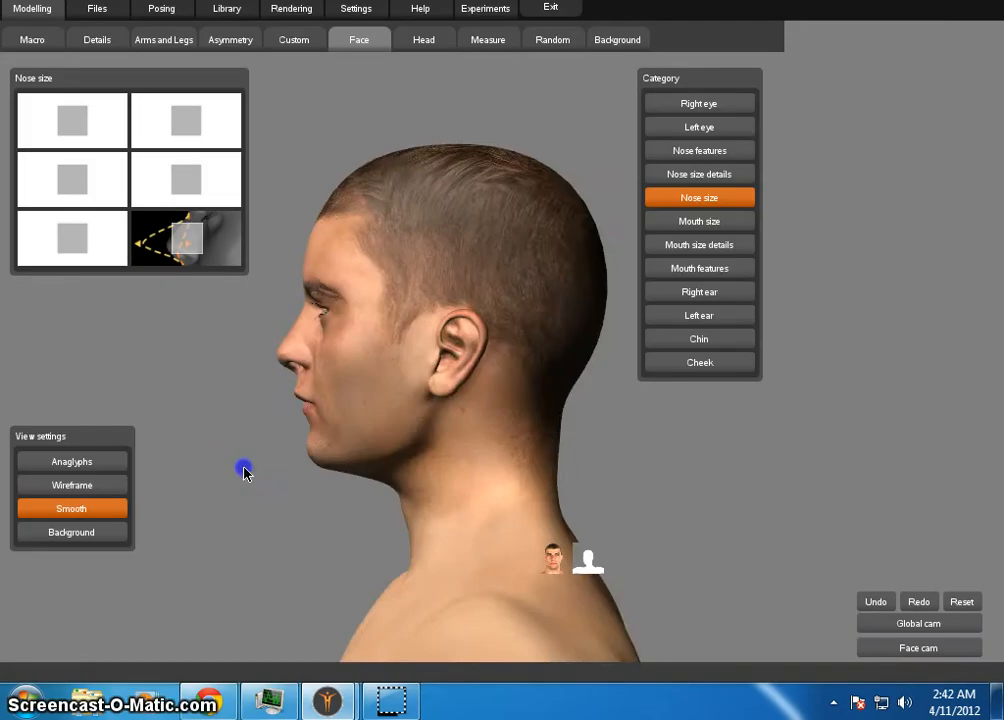
mouse_move(246, 468)
left_mouse_down()
mouse_move(341, 473)
mouse_move(432, 459)
mouse_move(405, 470)
mouse_move(246, 464)
mouse_move(256, 468)
left_mouse_up()
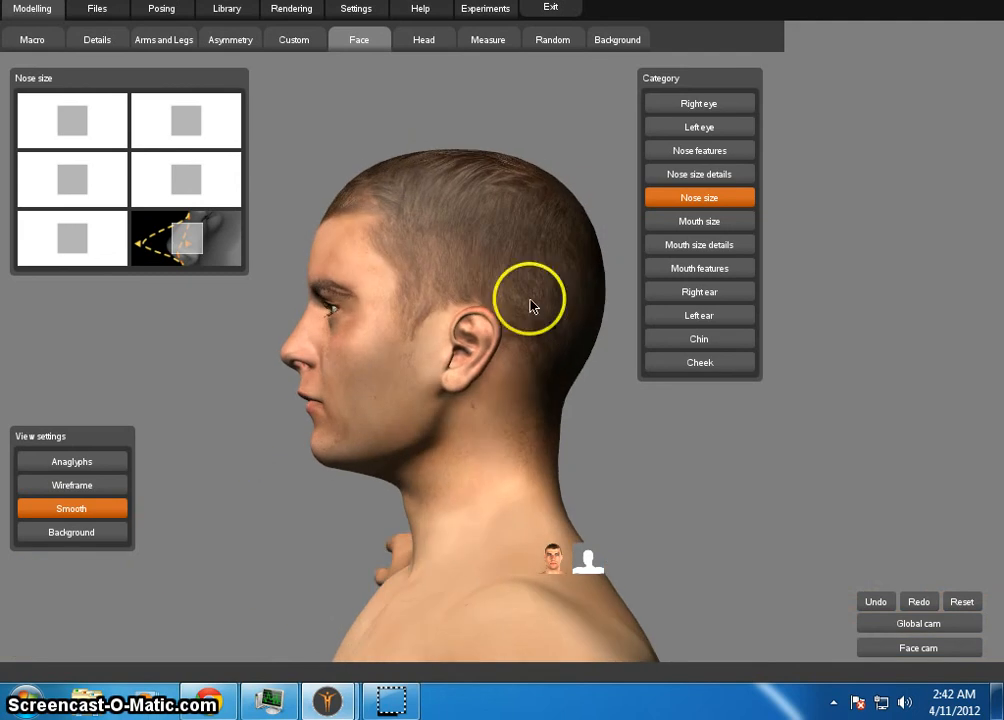
Raise the fifth nose size details adjustment, the one for the lower nose's width, clearly above its midpoint
left_click(730, 178)
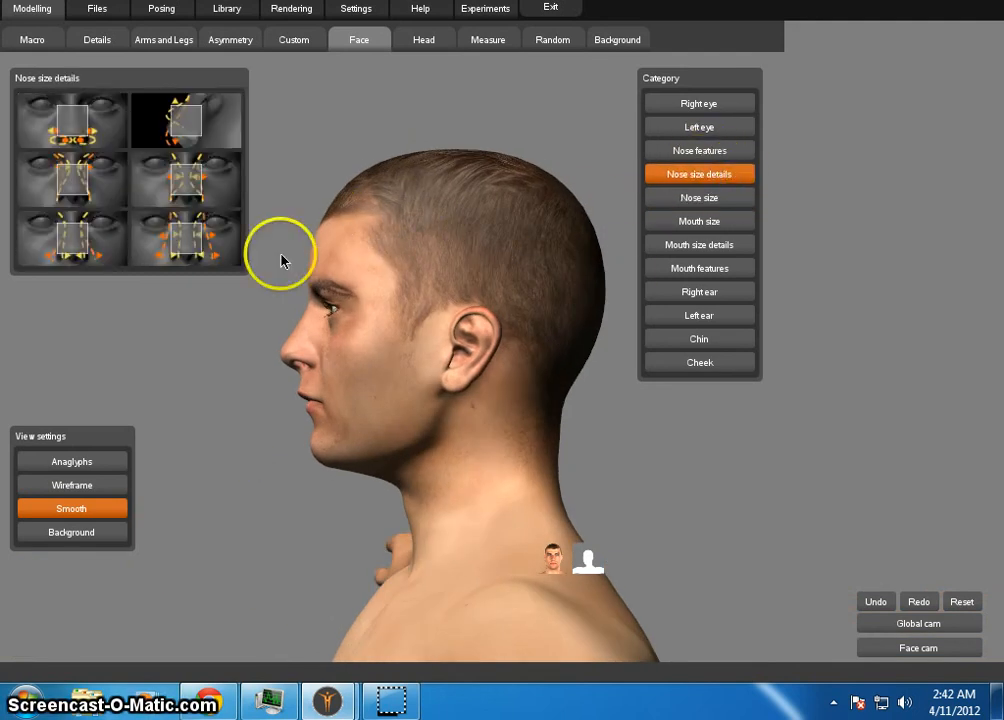
left_click_drag(233, 380, 381, 385)
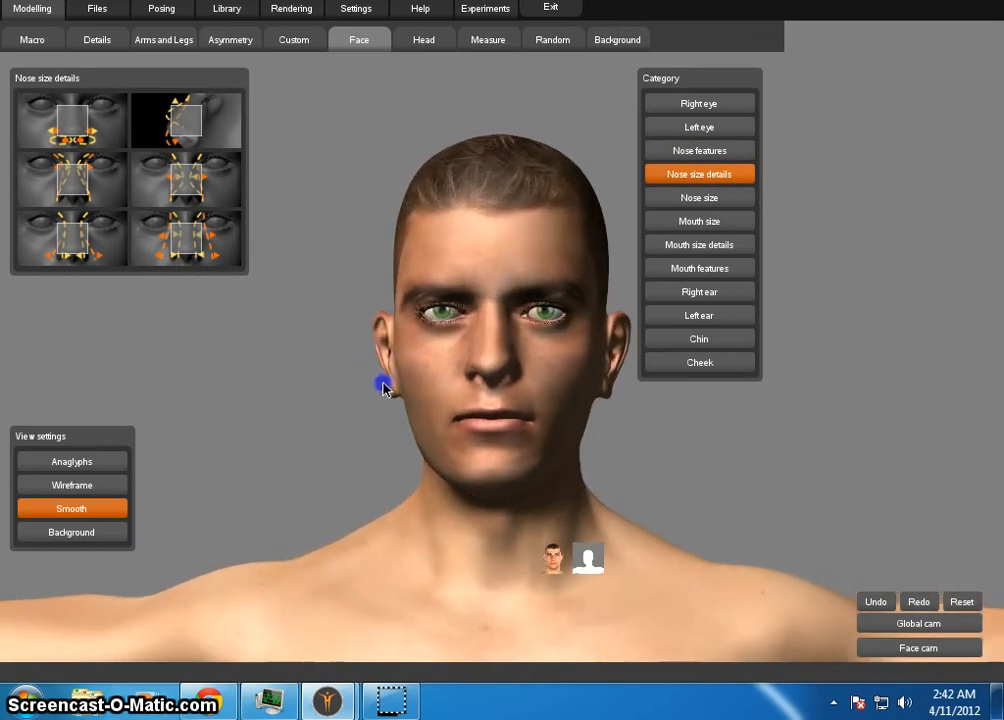
left_click(69, 242)
mouse_move(69, 242)
left_mouse_down()
mouse_move(49, 238)
mouse_move(89, 244)
left_mouse_up()
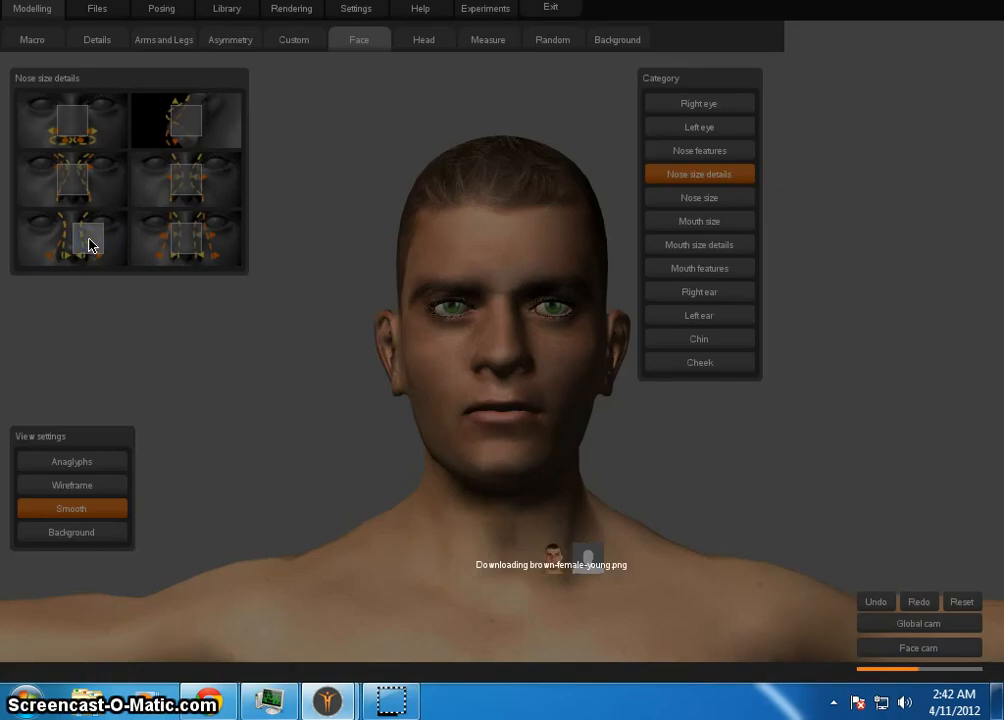
Lower the first nose size details adjustment, the one for the nostrils' width, slightly below its midpoint
mouse_move(717, 464)
left_mouse_down()
mouse_move(555, 466)
mouse_move(724, 466)
mouse_move(695, 462)
mouse_move(716, 470)
left_mouse_up()
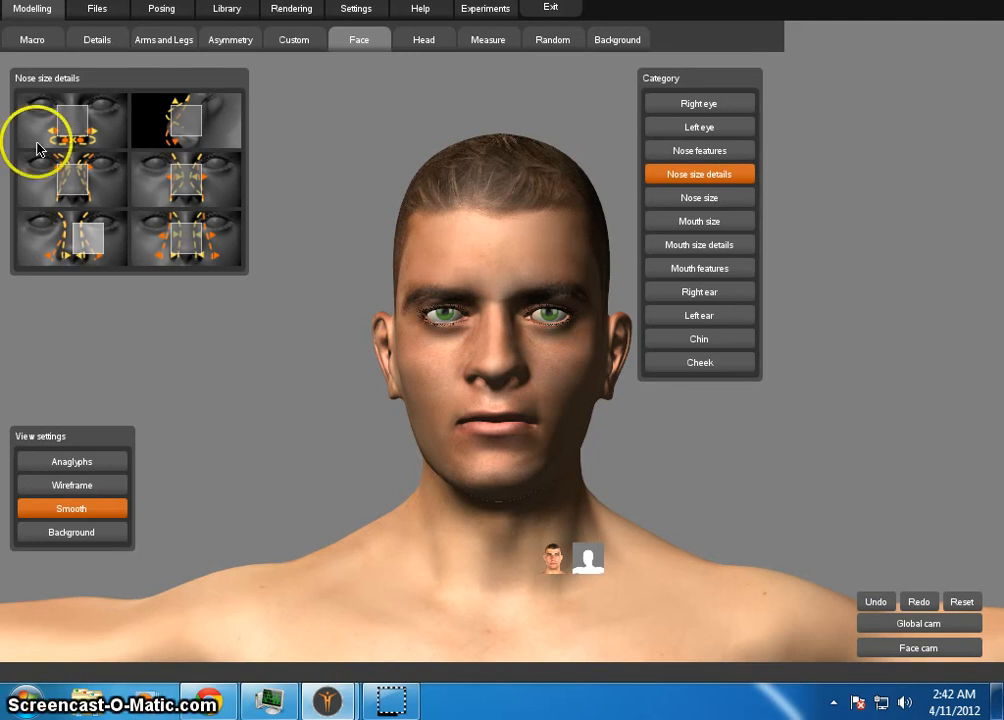
left_click(76, 124)
mouse_move(76, 124)
left_mouse_down()
mouse_move(72, 100)
mouse_move(82, 96)
mouse_move(40, 100)
mouse_move(72, 133)
left_mouse_up()
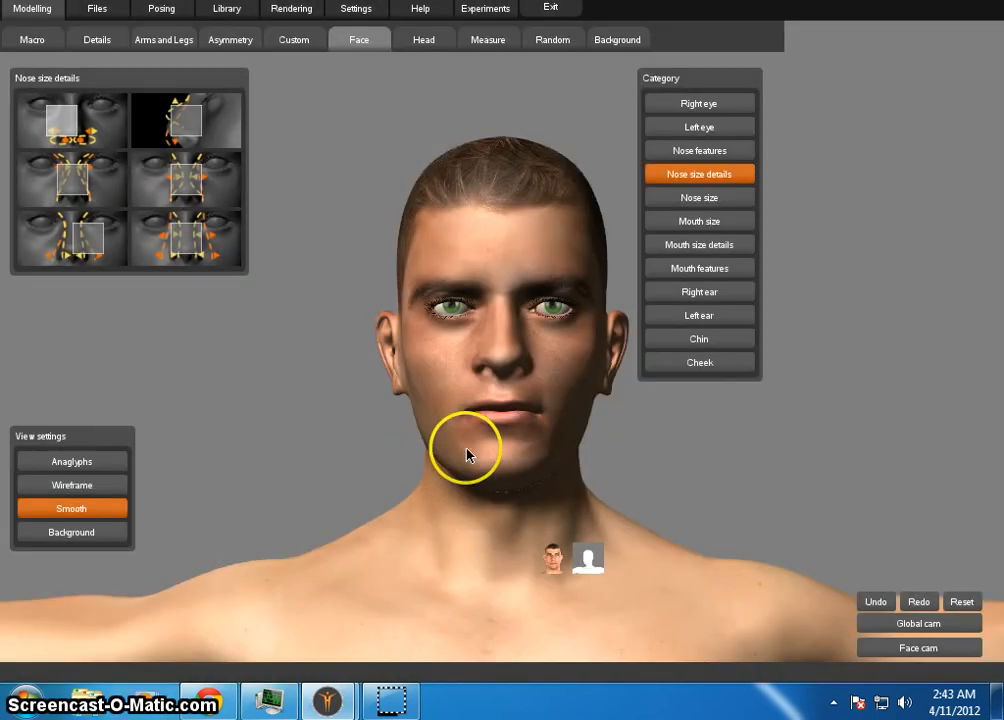
Raise the second nose size details adjustment, the one shown in profile, slightly above its midpoint and check the face from several angles
left_click_drag(616, 464, 465, 455)
mouse_move(190, 134)
left_mouse_down()
mouse_move(204, 132)
mouse_move(186, 128)
mouse_move(190, 137)
mouse_move(174, 124)
mouse_move(195, 138)
left_mouse_up()
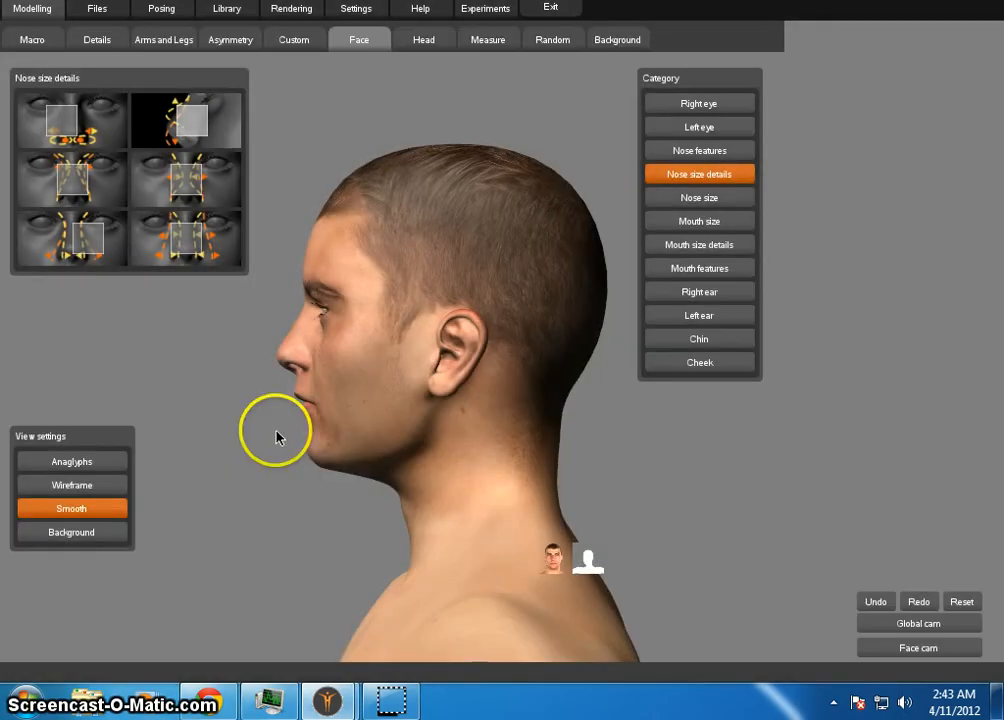
left_click_drag(276, 435, 323, 470)
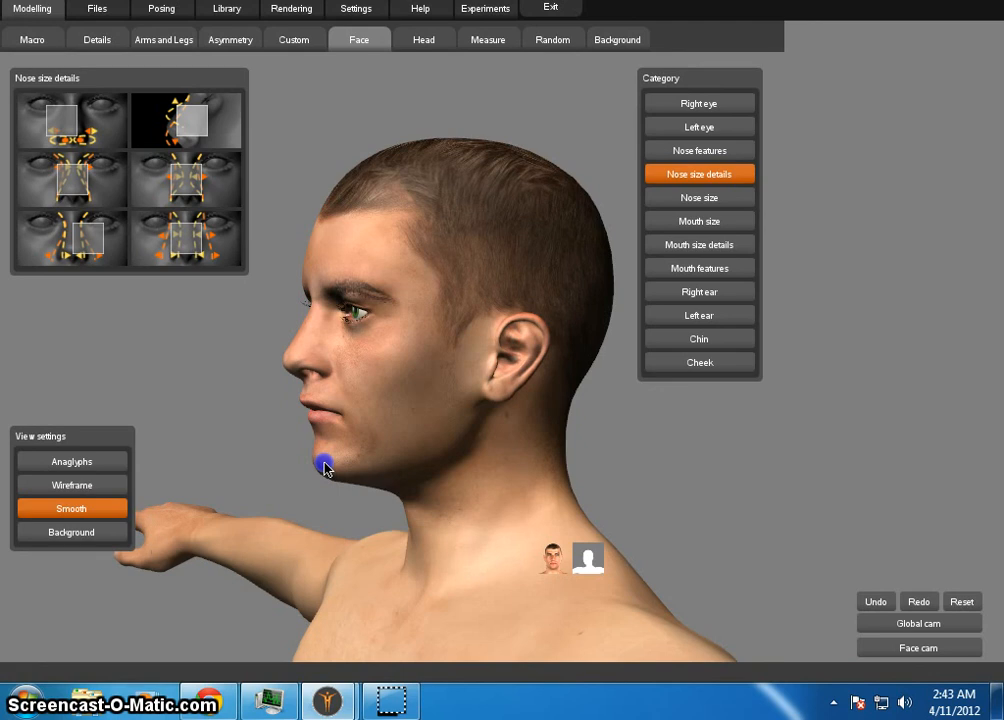
left_click_drag(319, 395, 316, 451)
Set the fourth mouth size details adjustment, for the upper lip's height, and the overall mouth scale to their midpoints
left_click(735, 250)
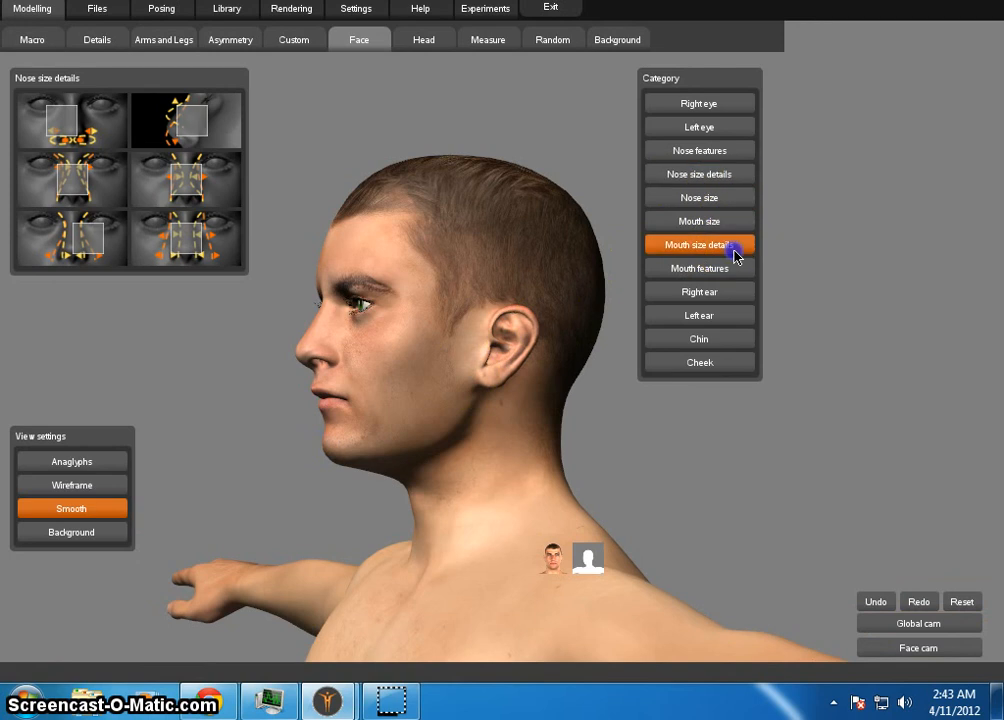
left_click(734, 266)
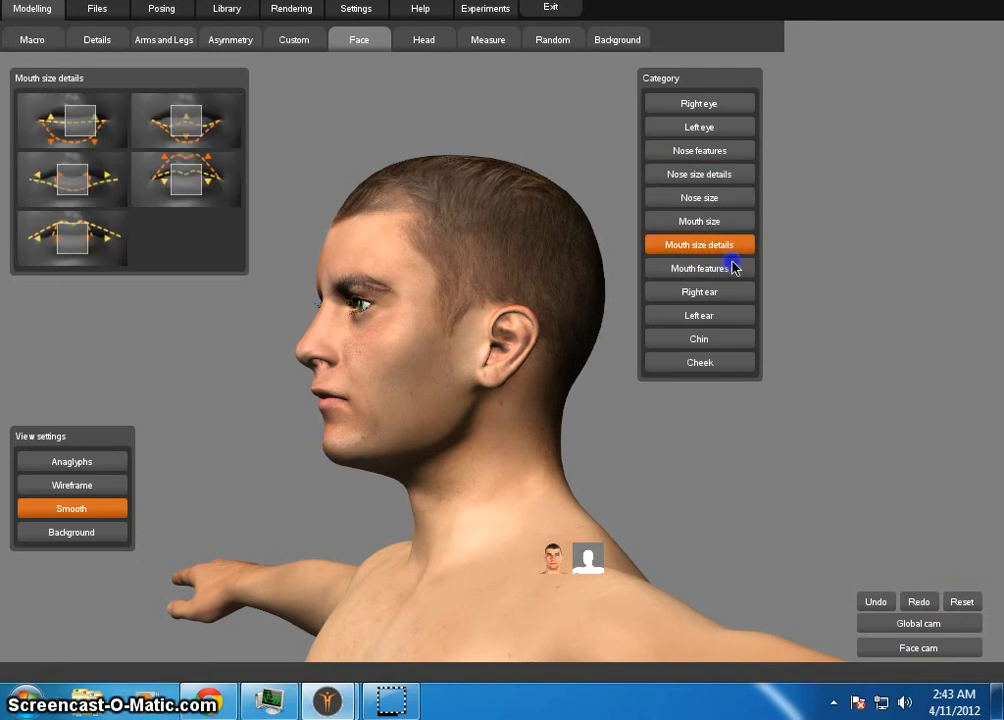
left_click(730, 246)
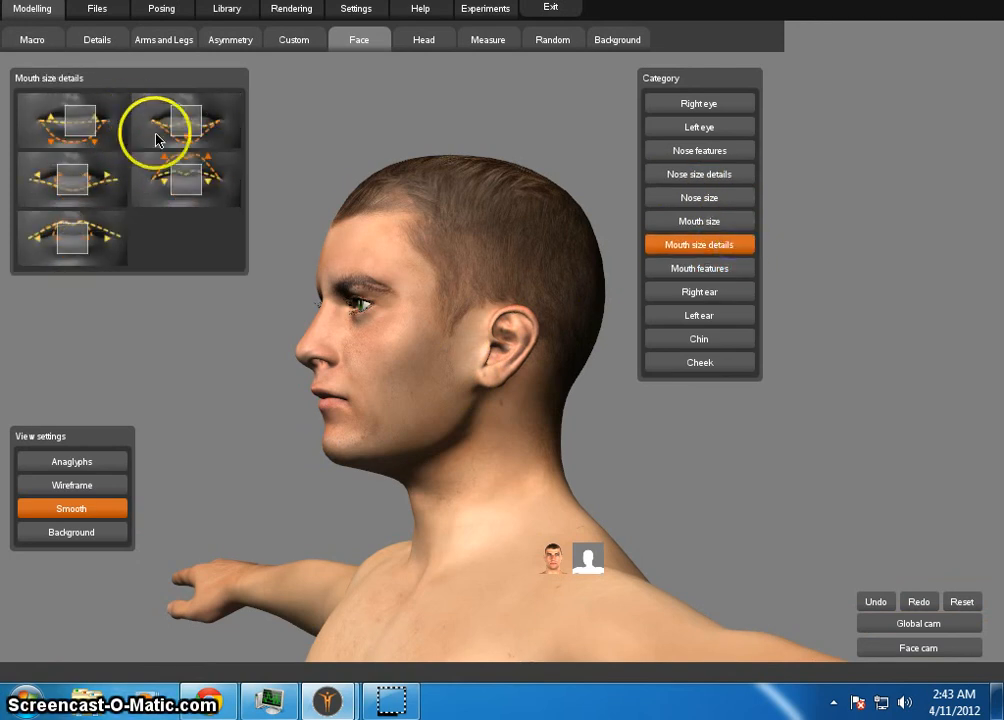
mouse_move(192, 181)
left_mouse_down()
mouse_move(225, 181)
mouse_move(164, 186)
mouse_move(198, 190)
mouse_move(190, 188)
left_mouse_up()
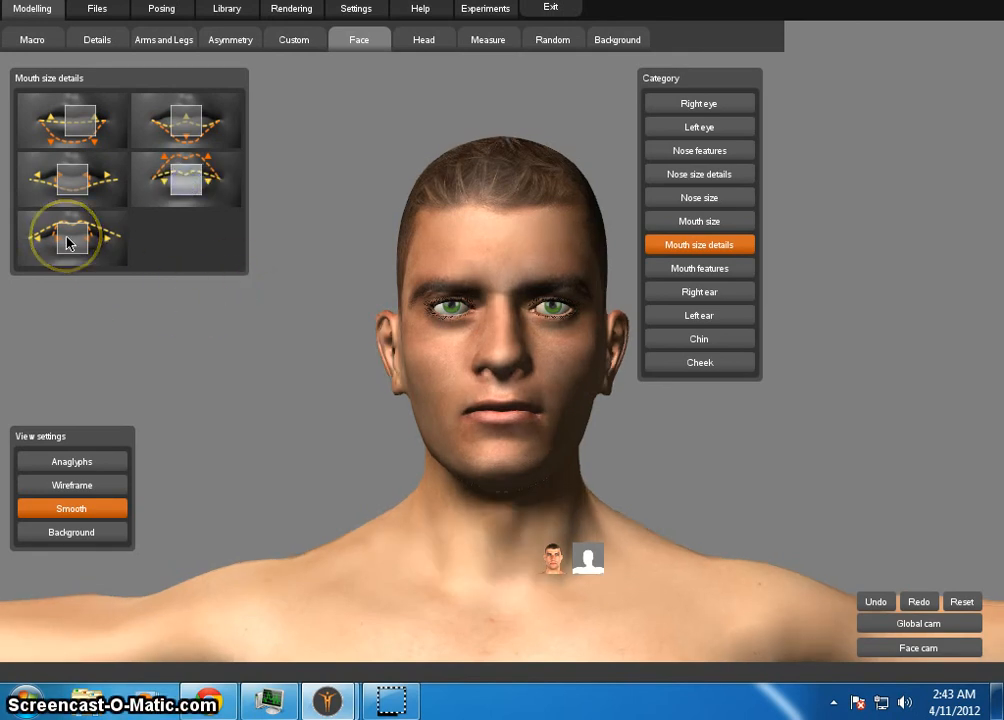
left_click(718, 231)
mouse_move(74, 112)
left_mouse_down()
mouse_move(103, 112)
mouse_move(28, 122)
mouse_move(73, 126)
left_mouse_up()
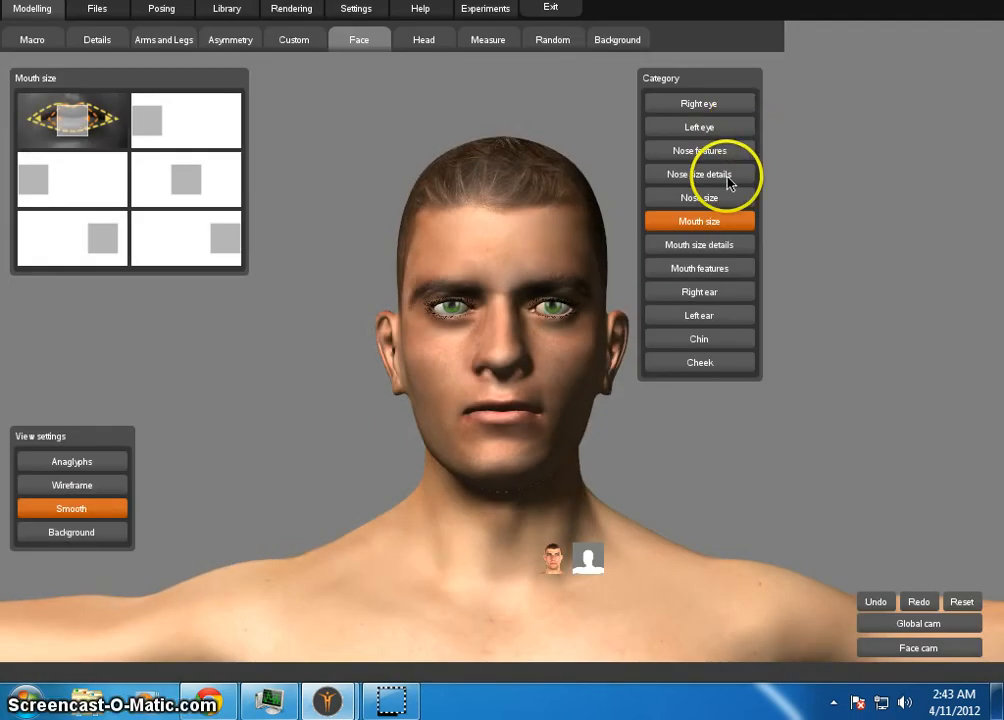
Lower the fifth nose features adjustment, the one for the nose tip, slightly below its midpoint
left_click(736, 155)
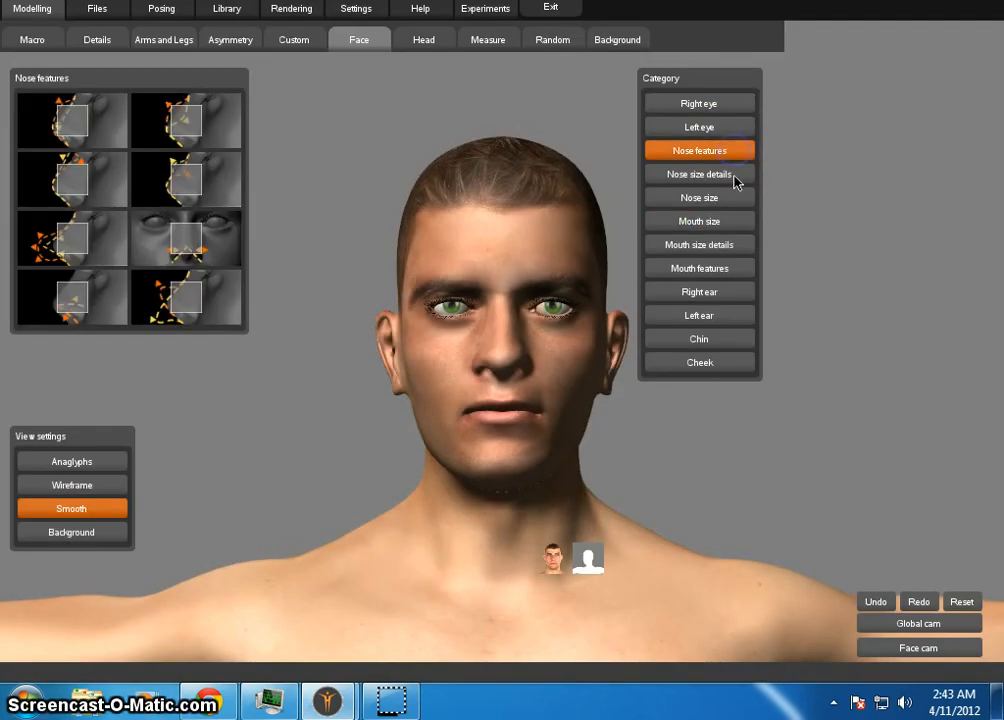
left_click(460, 500)
left_click_drag(622, 473, 477, 471)
left_click(72, 250)
mouse_move(72, 250)
left_mouse_down()
mouse_move(80, 245)
mouse_move(52, 238)
mouse_move(66, 257)
mouse_move(60, 215)
mouse_move(60, 256)
left_mouse_up()
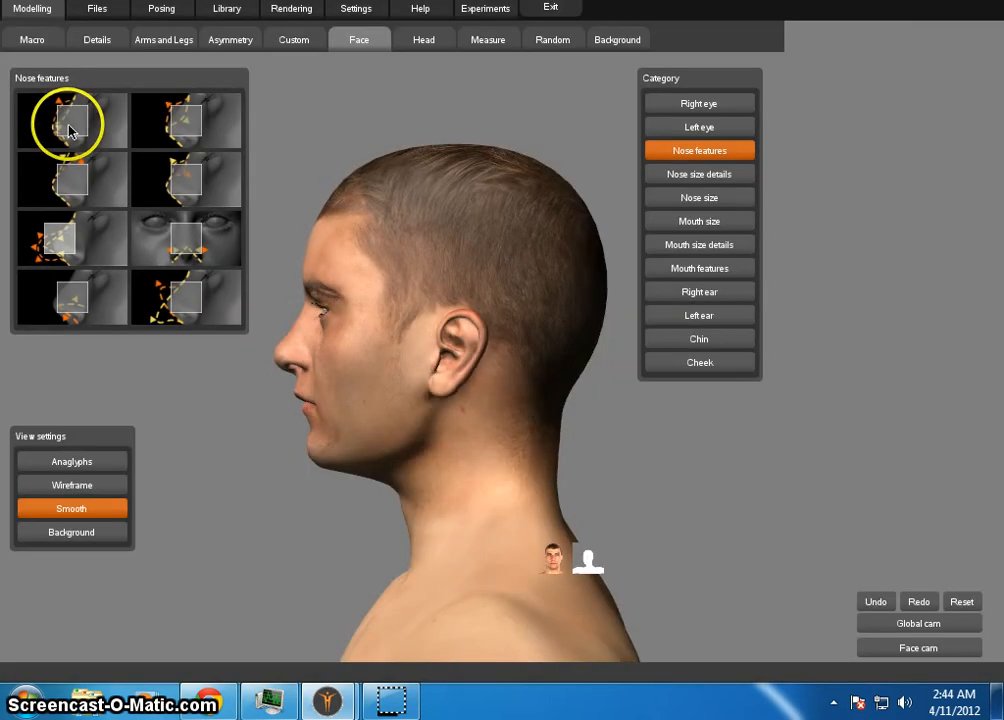
Lower the first and second nose features adjustments, which shape the nose's profile, below their midpoints
left_click_drag(66, 120, 88, 128)
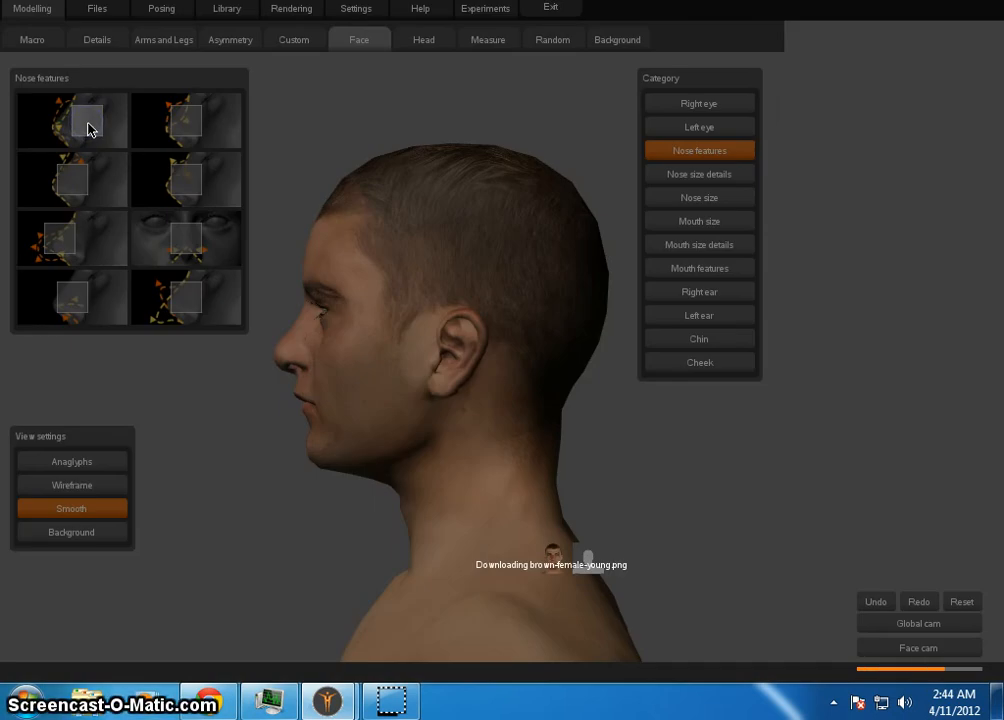
left_click_drag(187, 119, 165, 119)
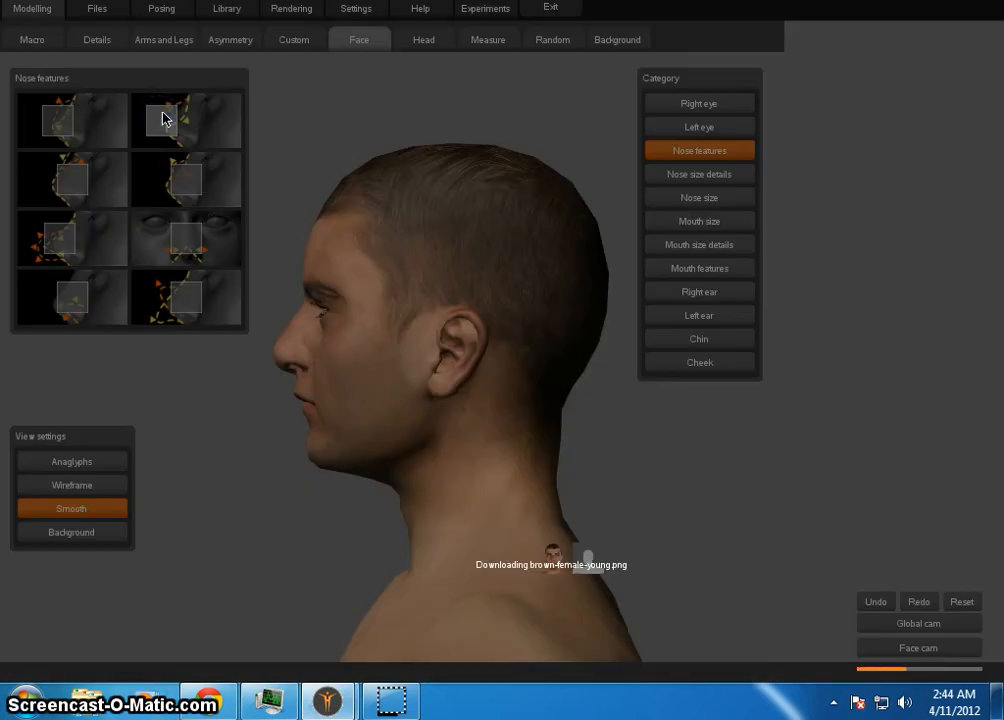
Raise the fifth nose features adjustment, for the nose tip, and the eighth one slightly above their midpoints
left_click_drag(60, 241, 64, 241)
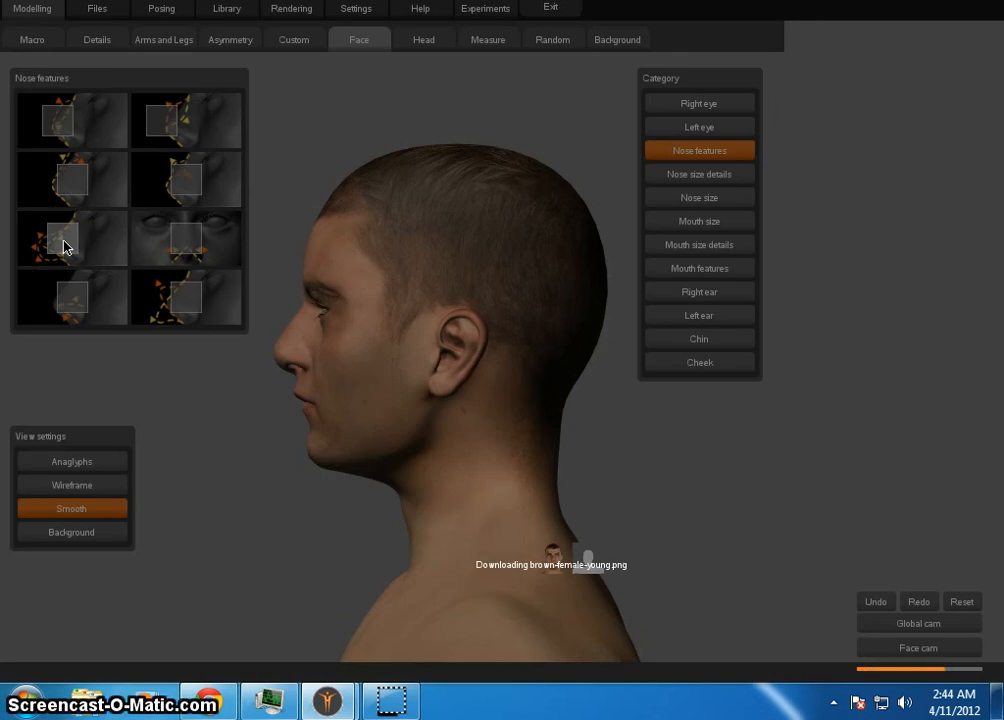
mouse_move(63, 241)
left_mouse_down()
mouse_move(87, 243)
mouse_move(75, 241)
left_mouse_up()
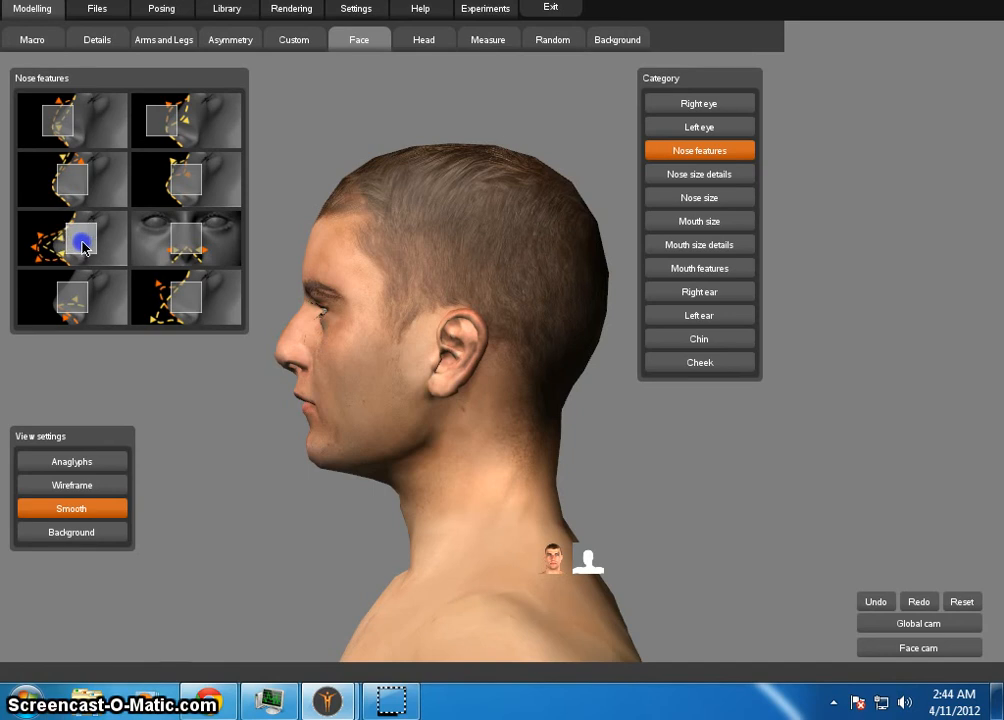
left_click_drag(83, 247, 84, 248)
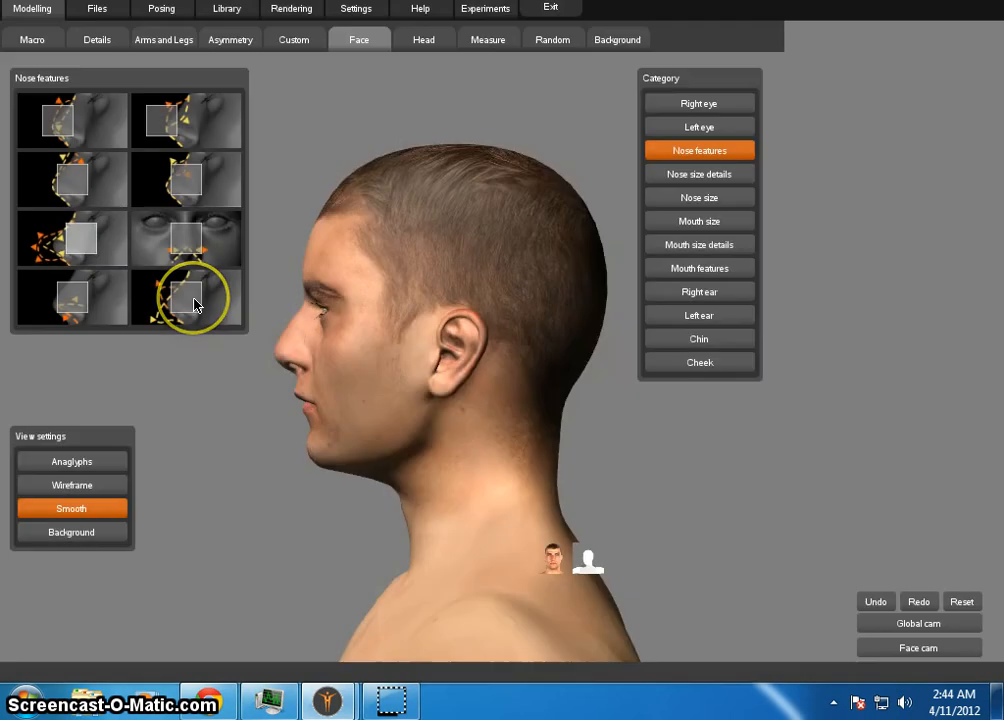
mouse_move(194, 291)
left_mouse_down()
mouse_move(179, 304)
mouse_move(196, 309)
left_mouse_up()
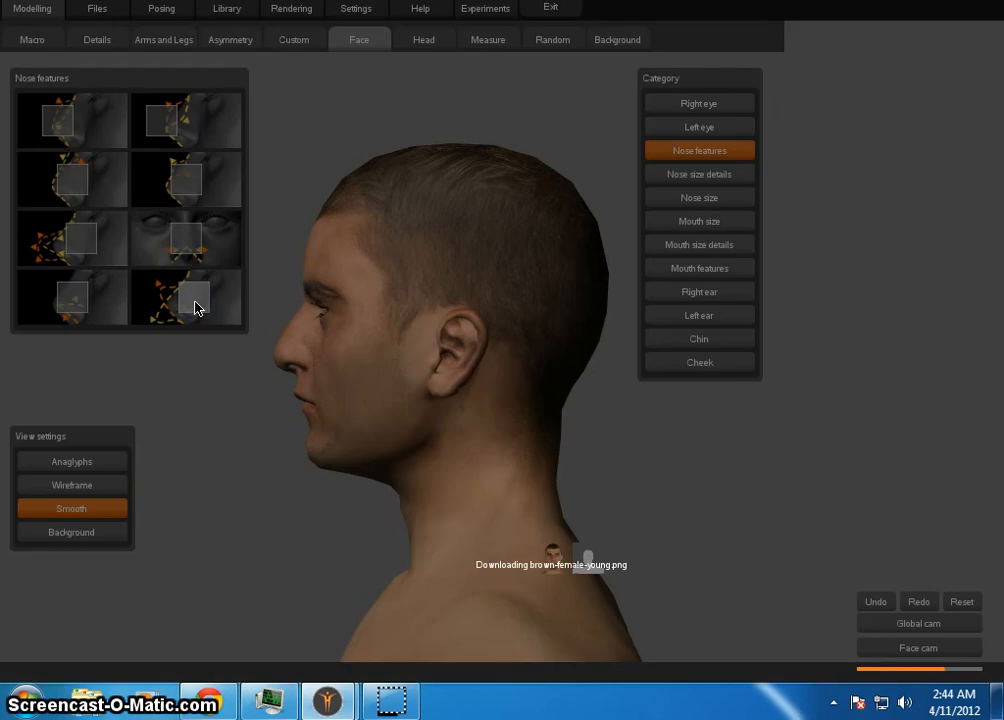
Raise the seventh nose features adjustment slightly above its midpoint and set the fourth one slightly below its midpoint
mouse_move(80, 292)
left_mouse_down()
mouse_move(58, 294)
mouse_move(77, 306)
left_mouse_up()
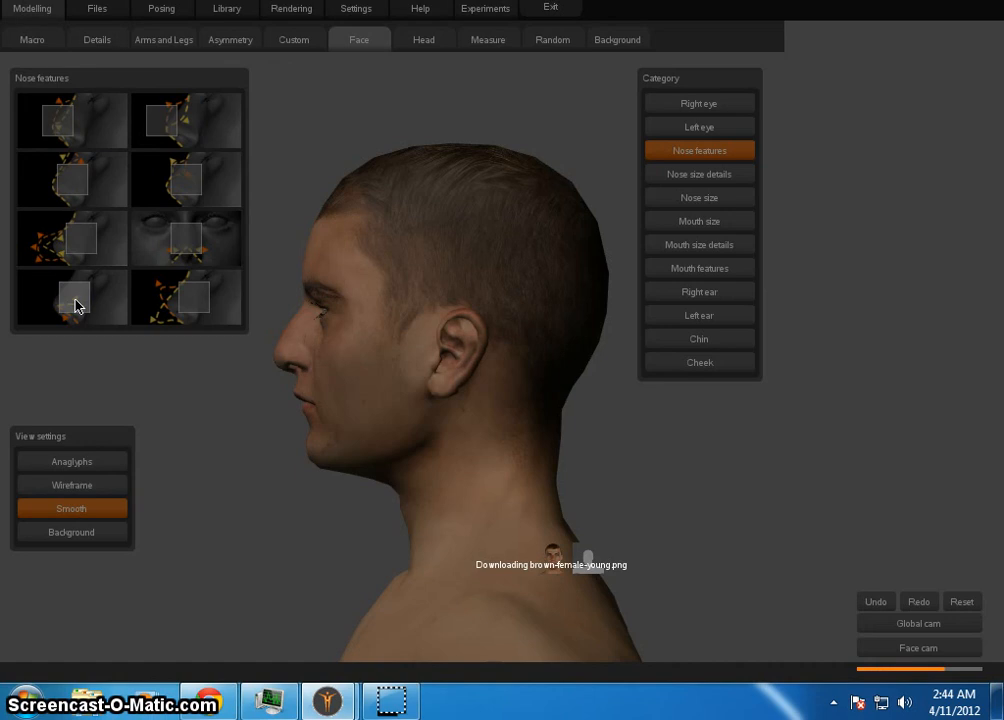
left_click_drag(190, 184, 193, 195)
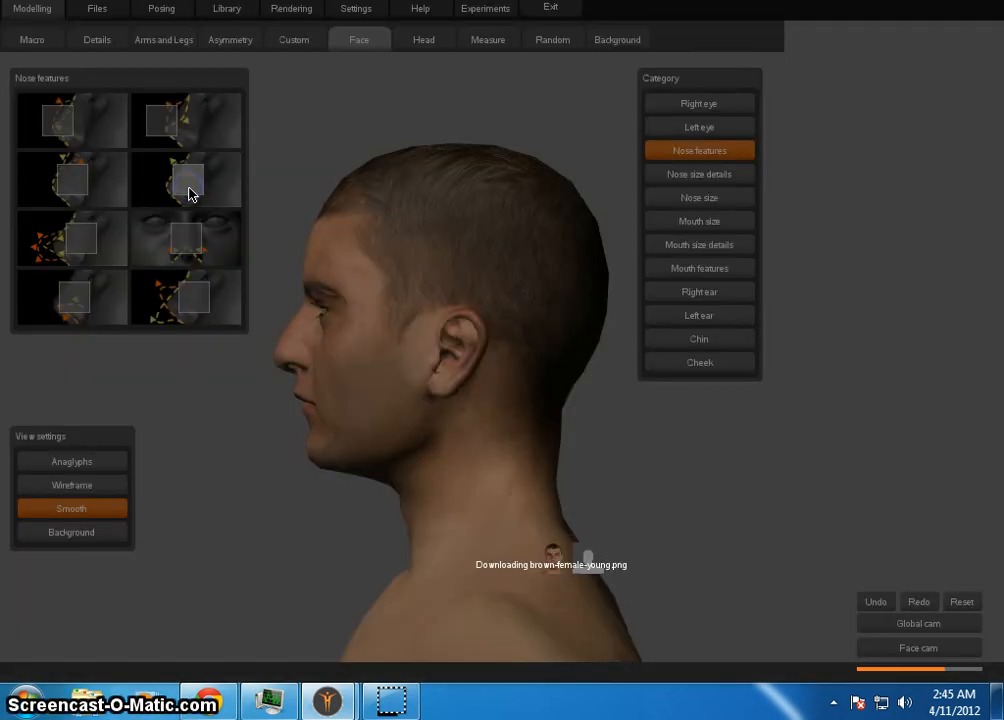
left_click_drag(291, 562, 465, 556)
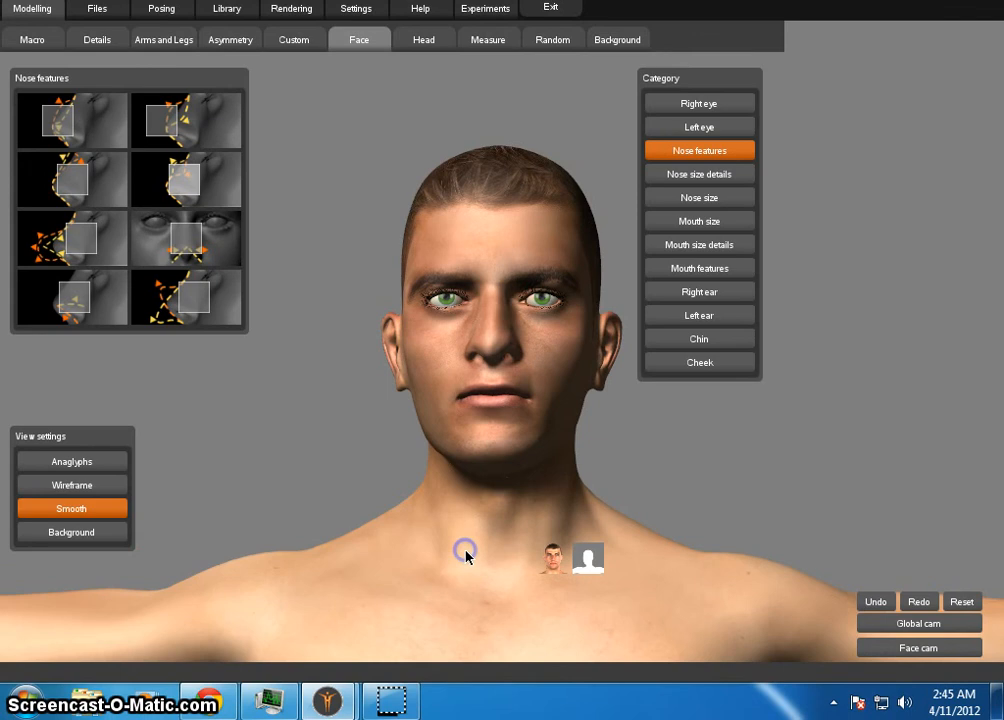
Try the sixth left eye adjustment, for the eye's sideways position, at its minimum and compare the result with undo and redo
left_click(699, 127)
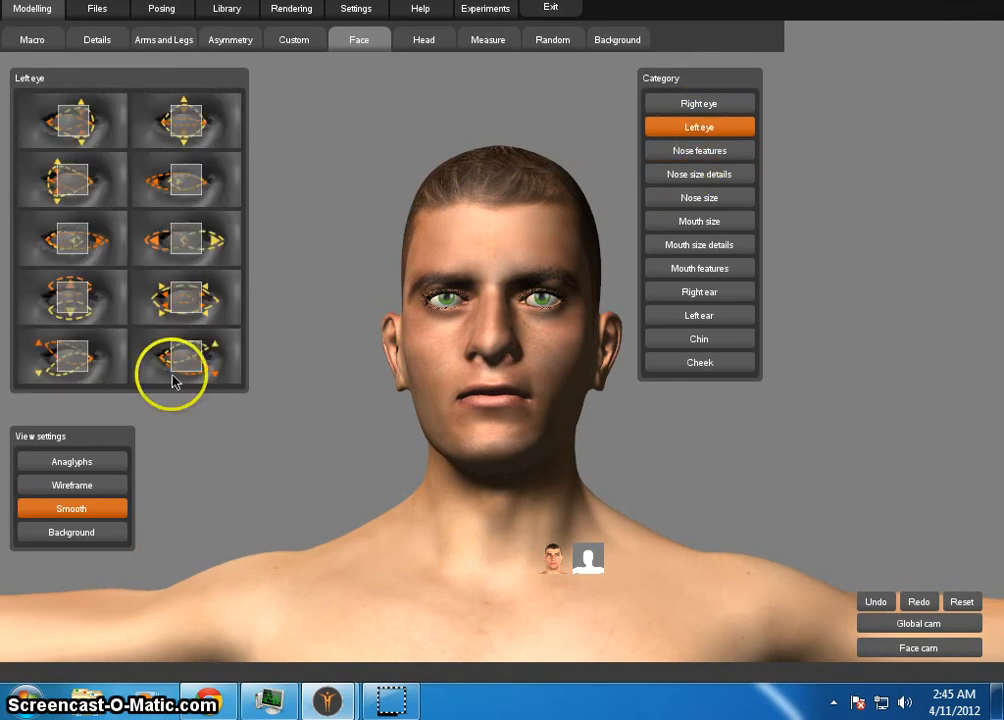
left_click_drag(188, 236, 91, 236)
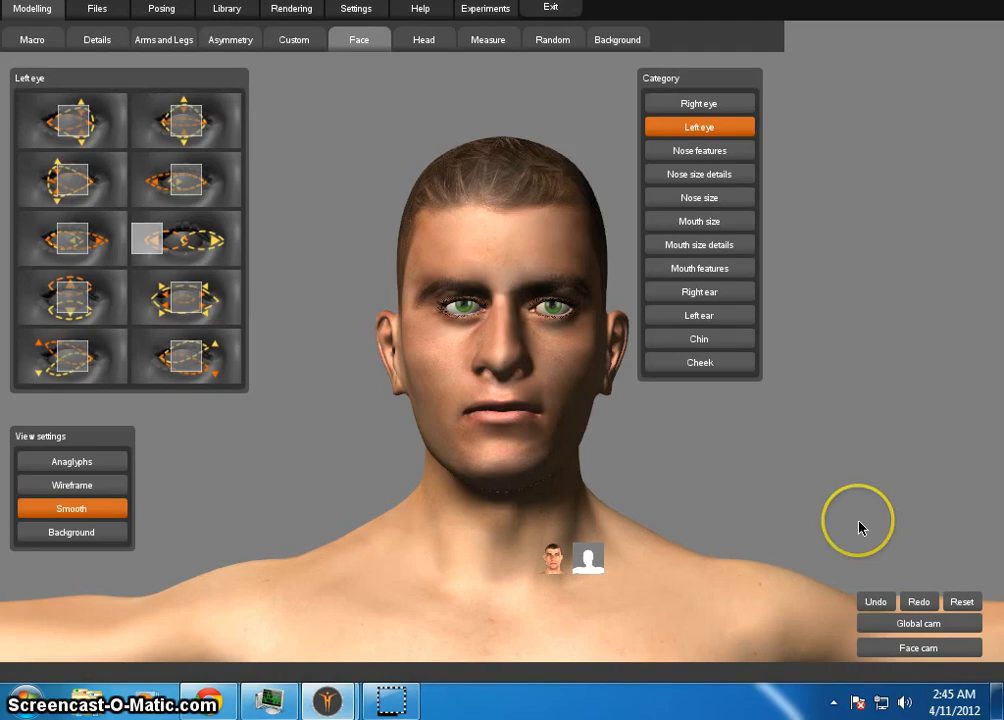
left_click(877, 604)
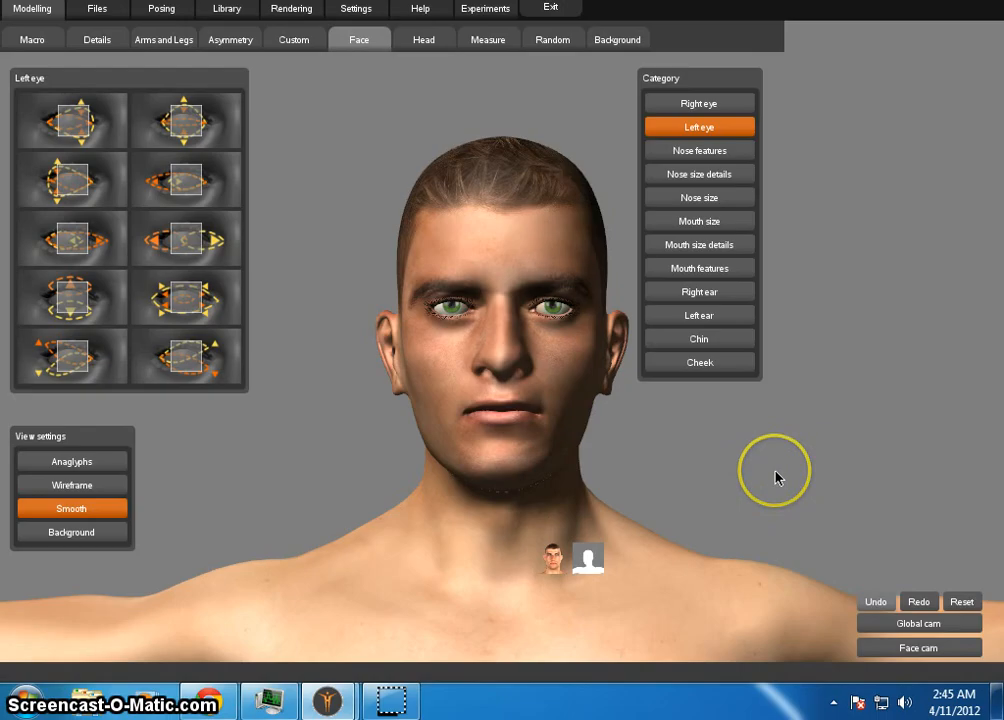
mouse_move(776, 477)
left_mouse_down()
mouse_move(737, 469)
mouse_move(773, 469)
left_mouse_up()
left_click(916, 601)
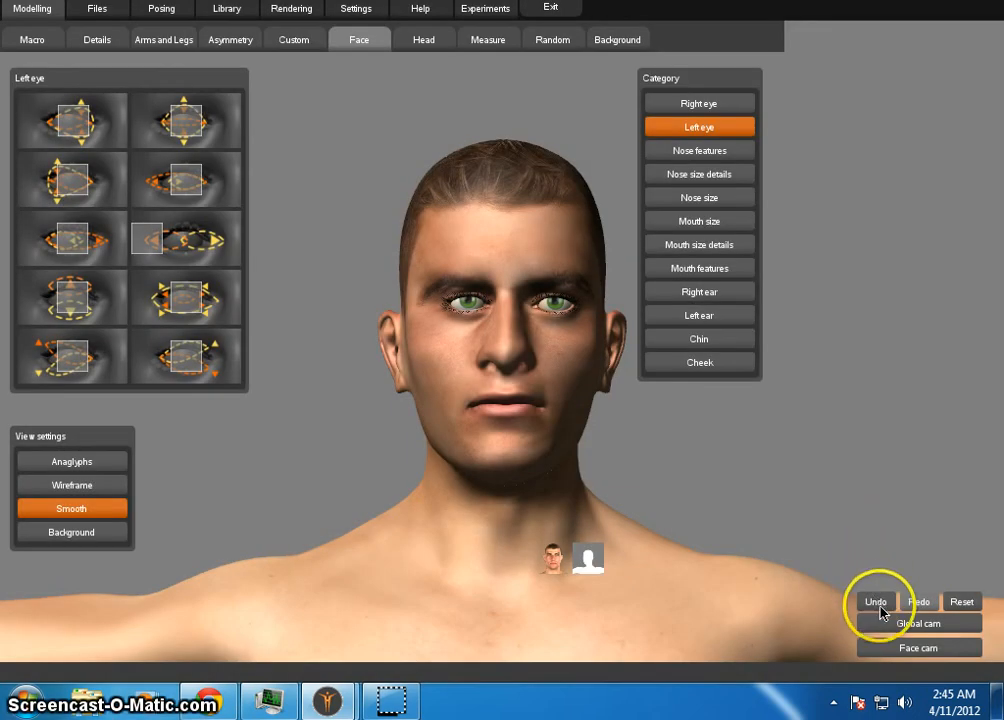
left_click(876, 601)
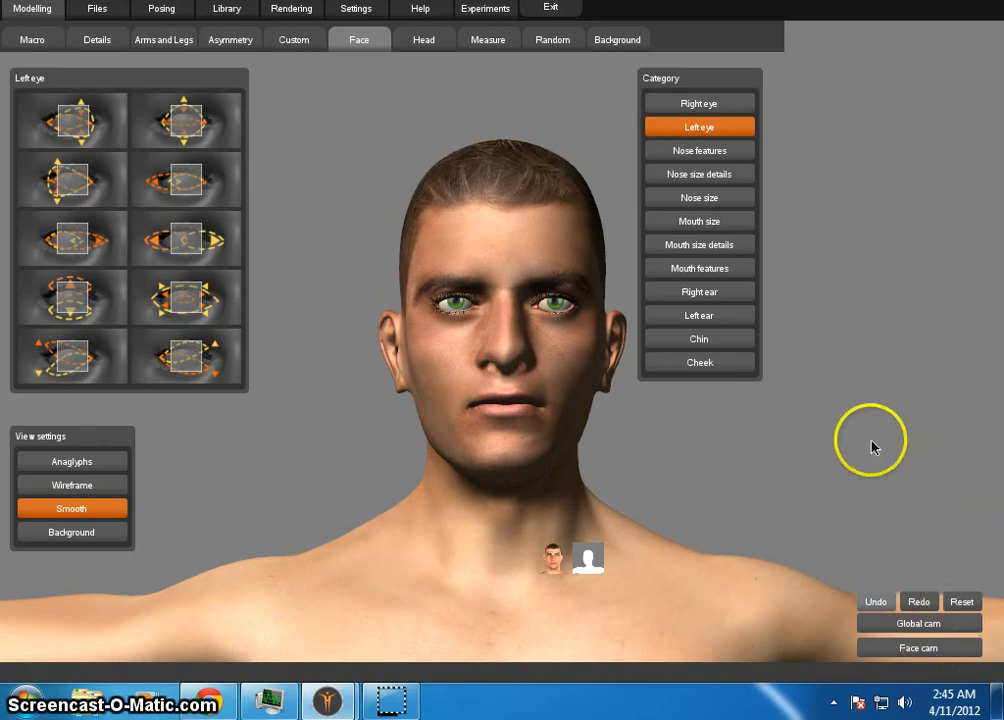
left_click_drag(776, 556, 776, 521)
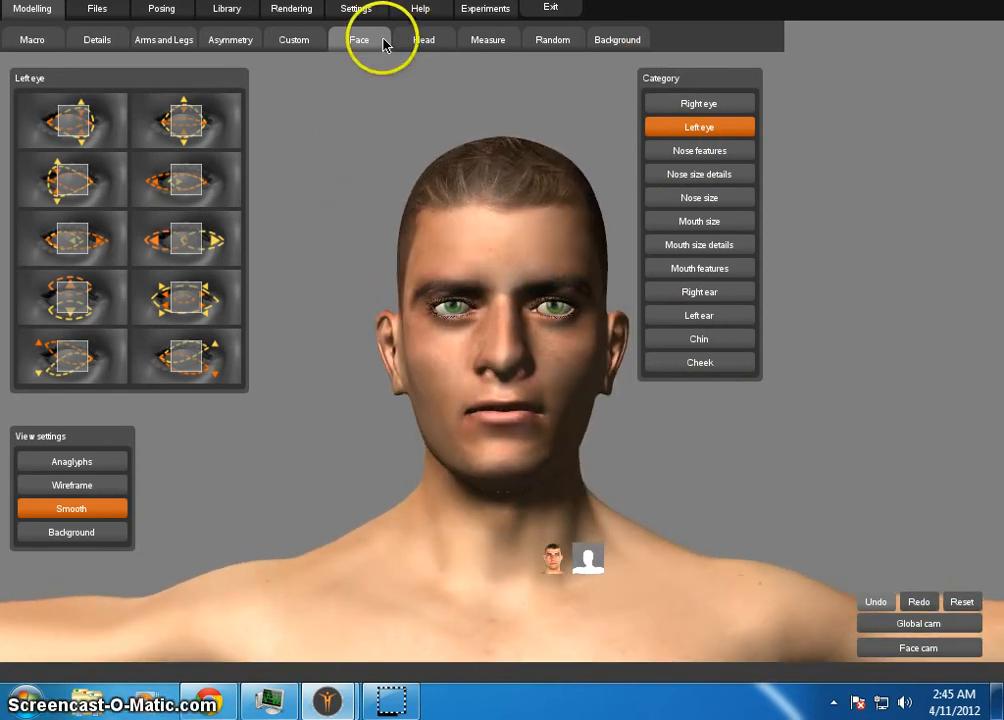
Set the neck circumference to 31.7 cm in the body measurements
left_click(492, 42)
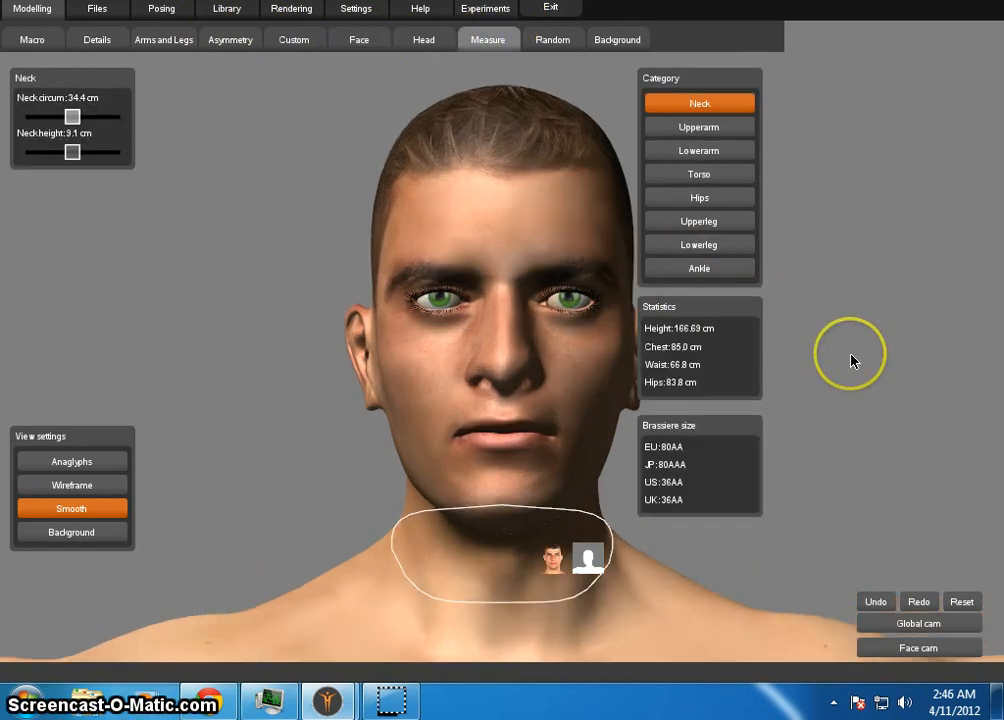
left_click(851, 362)
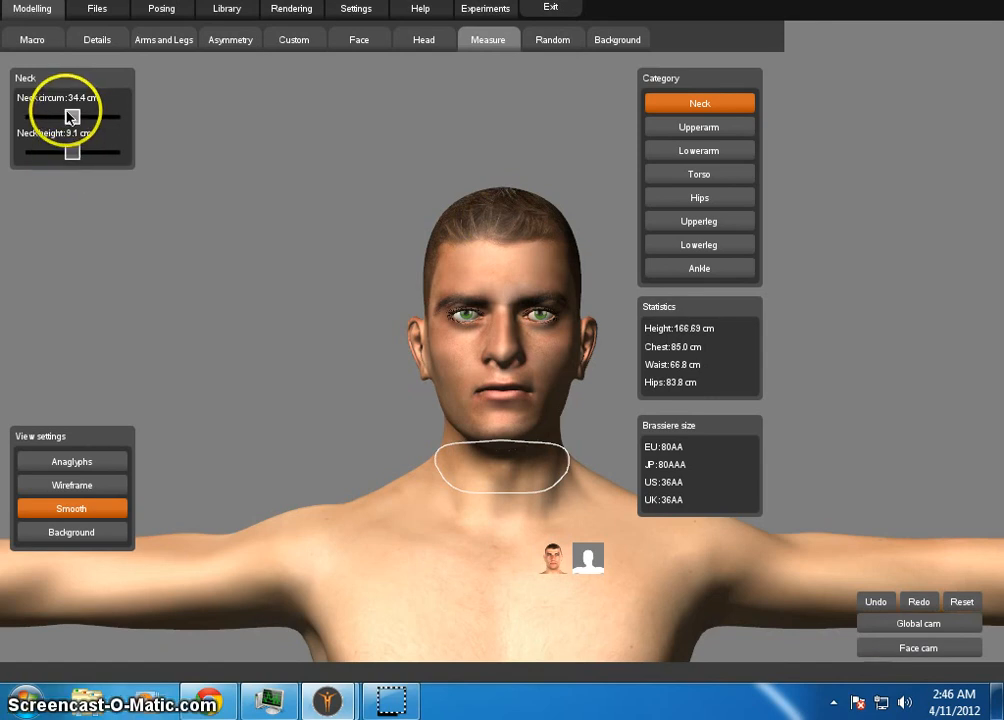
left_click_drag(72, 117, 57, 117)
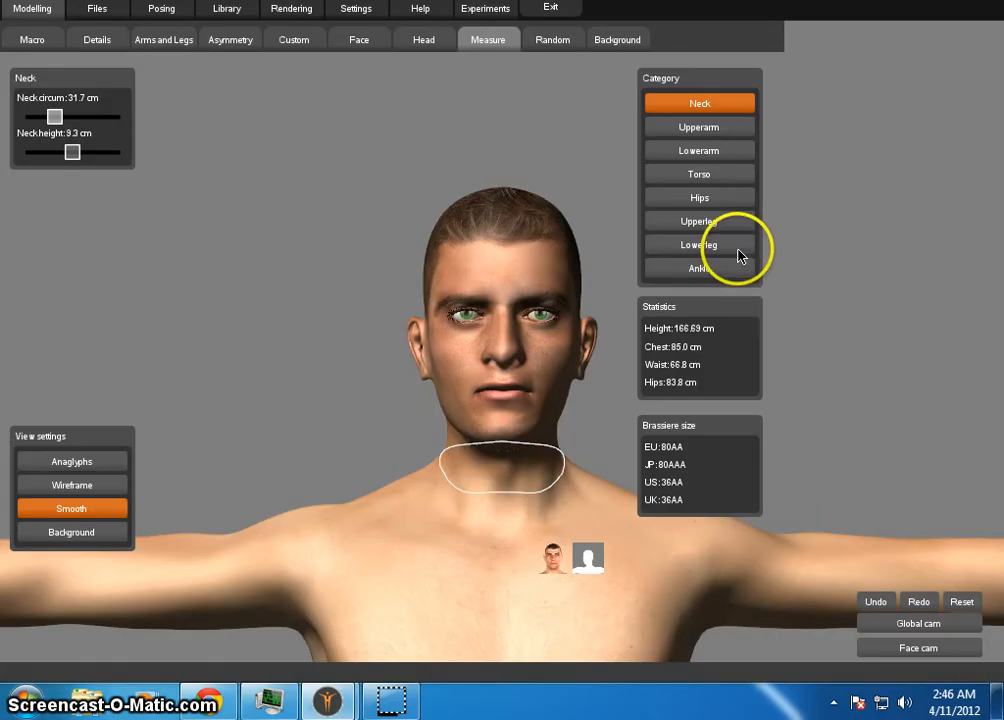
Set the upper arm circumference to 30.8 cm and the upper arm length to 22.3 cm
left_click(732, 131)
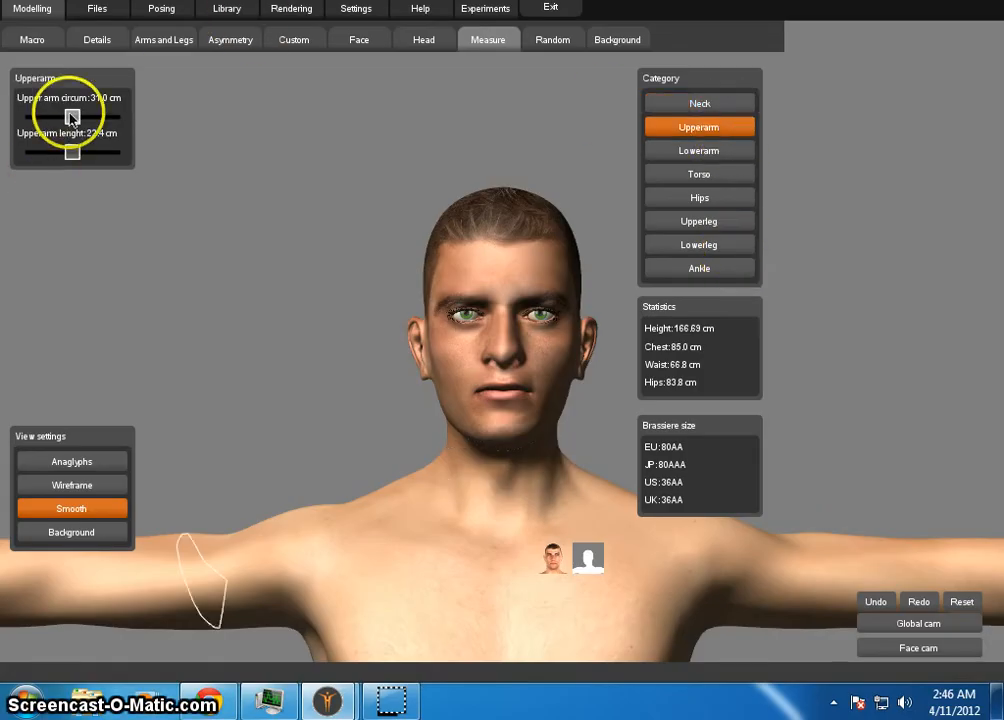
mouse_move(73, 118)
left_mouse_down()
mouse_move(128, 119)
mouse_move(49, 114)
mouse_move(94, 114)
mouse_move(73, 117)
left_mouse_up()
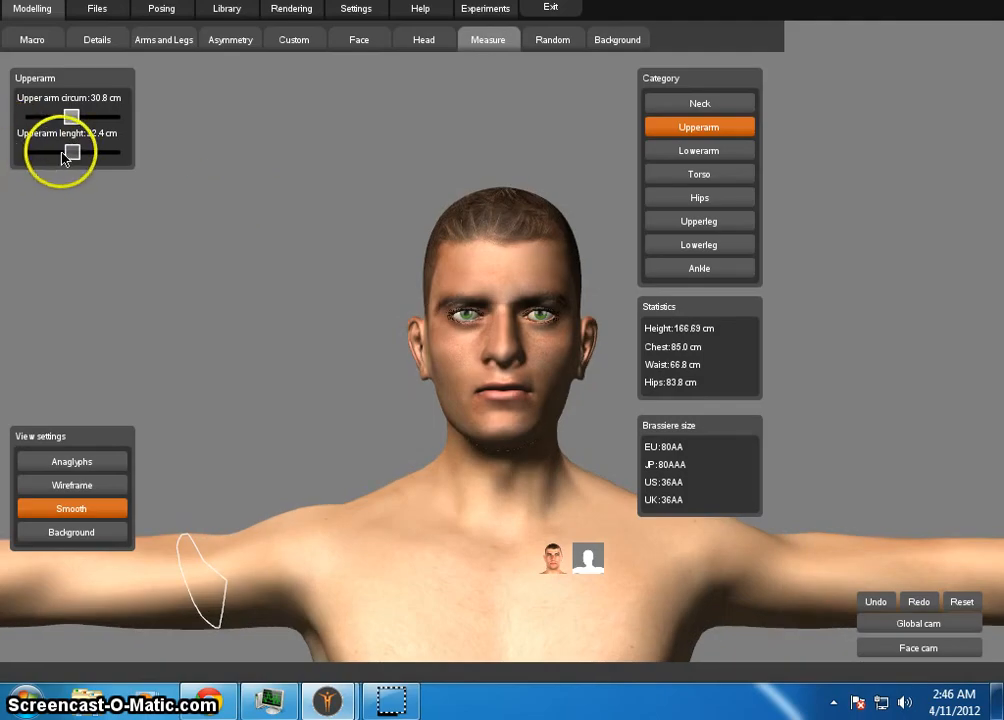
mouse_move(70, 153)
left_mouse_down()
mouse_move(54, 153)
mouse_move(82, 155)
mouse_move(73, 158)
left_mouse_up()
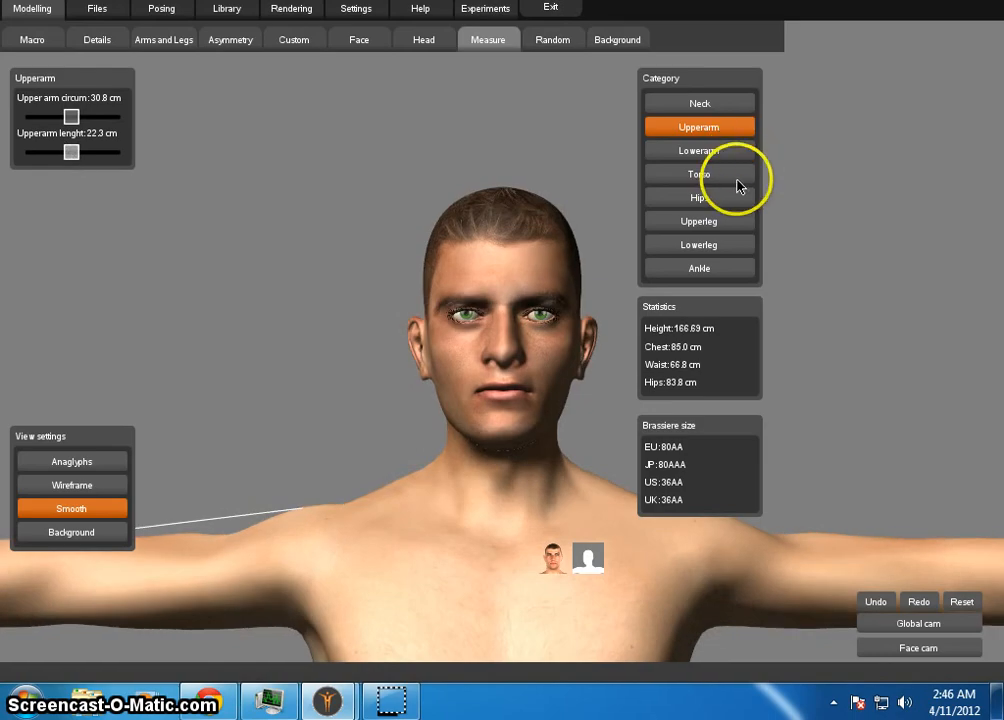
Set the hips circumference to 81.5 cm and the upper leg's thigh circumference to 43.5 cm
left_click(734, 201)
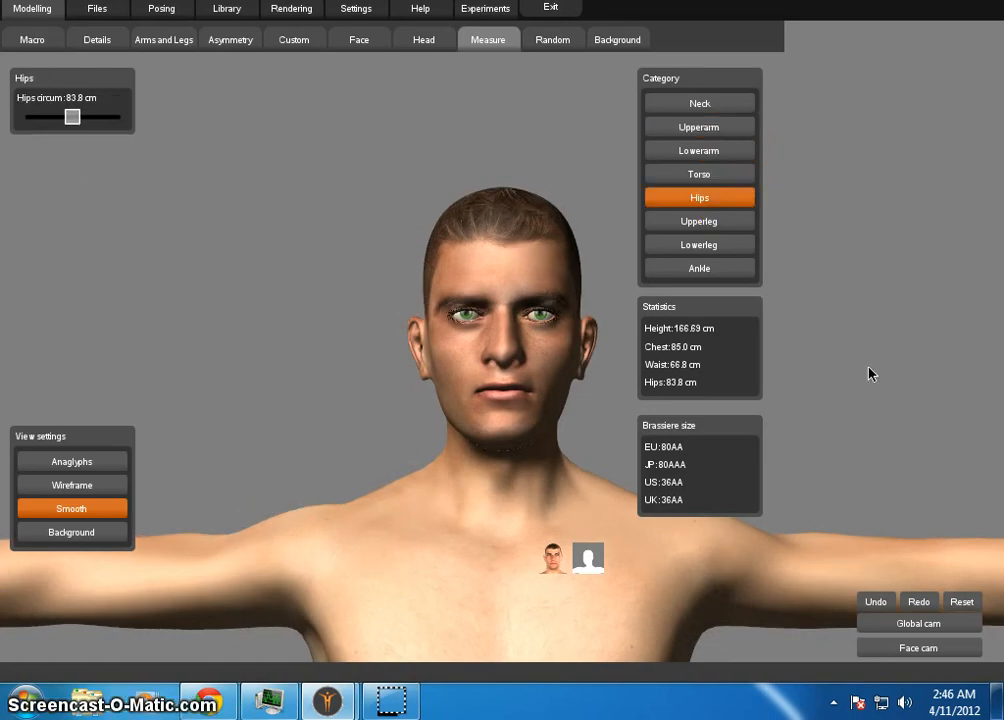
right_click_drag(866, 471, 813, 33)
right_click_drag(806, 430, 784, 365)
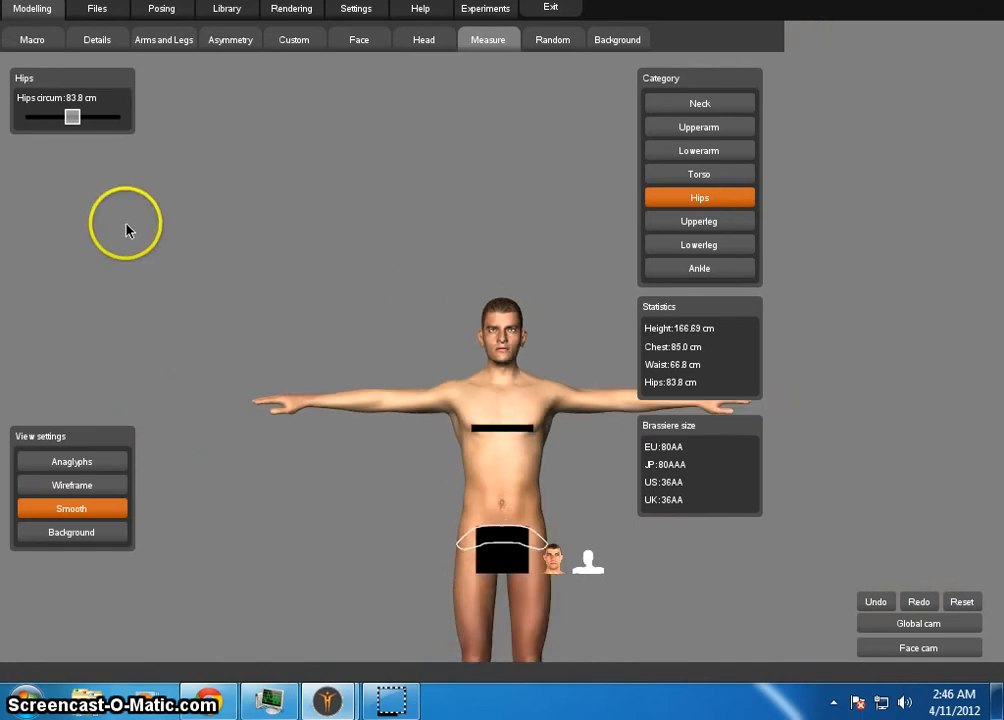
left_click_drag(83, 121, 64, 126)
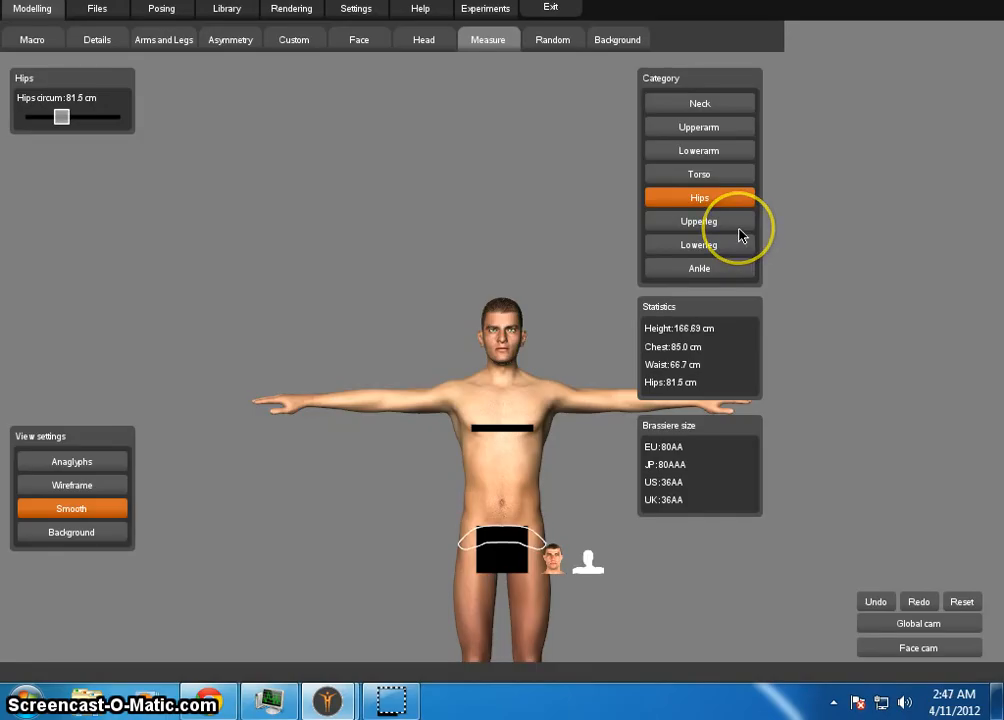
left_click(739, 228)
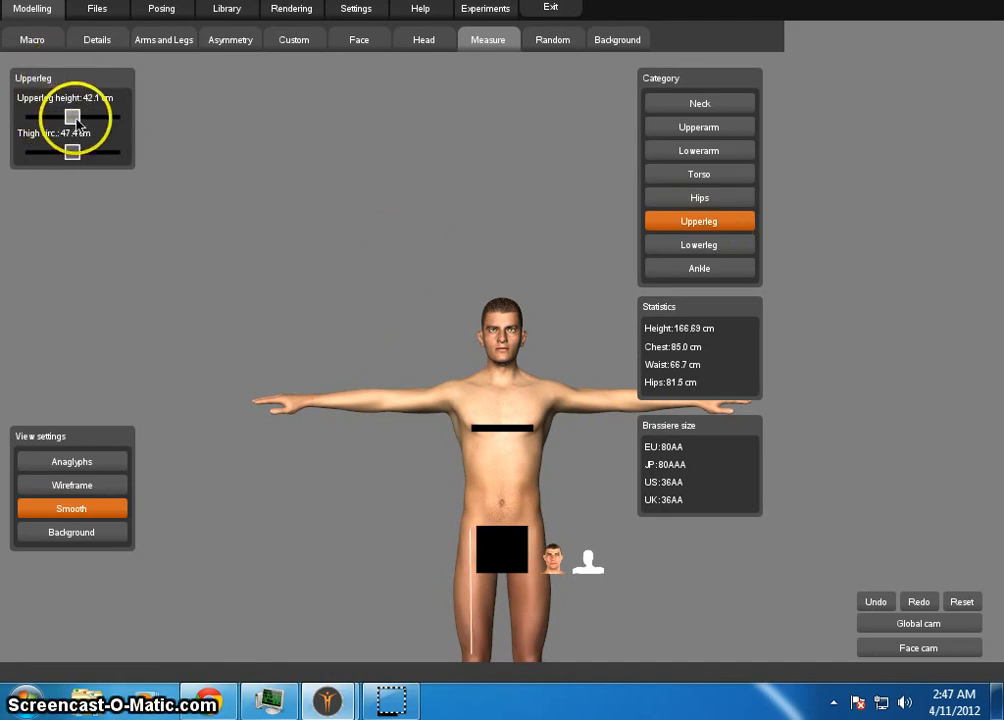
left_click_drag(71, 153, 55, 166)
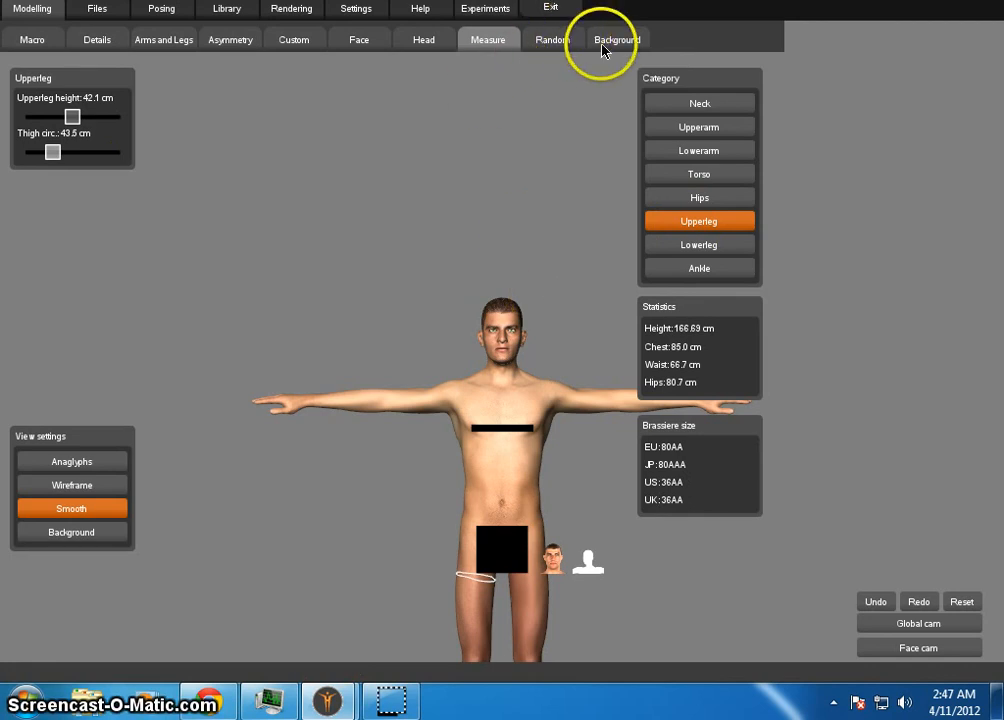
Save the character under the name man2clean
left_click(92, 10)
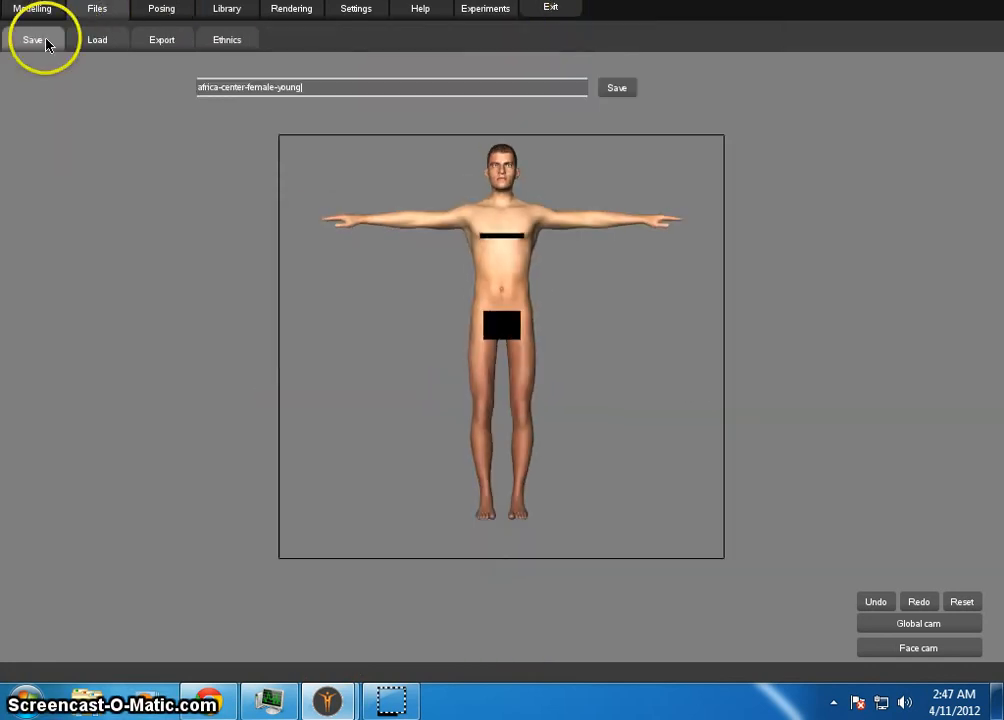
left_click(341, 91)
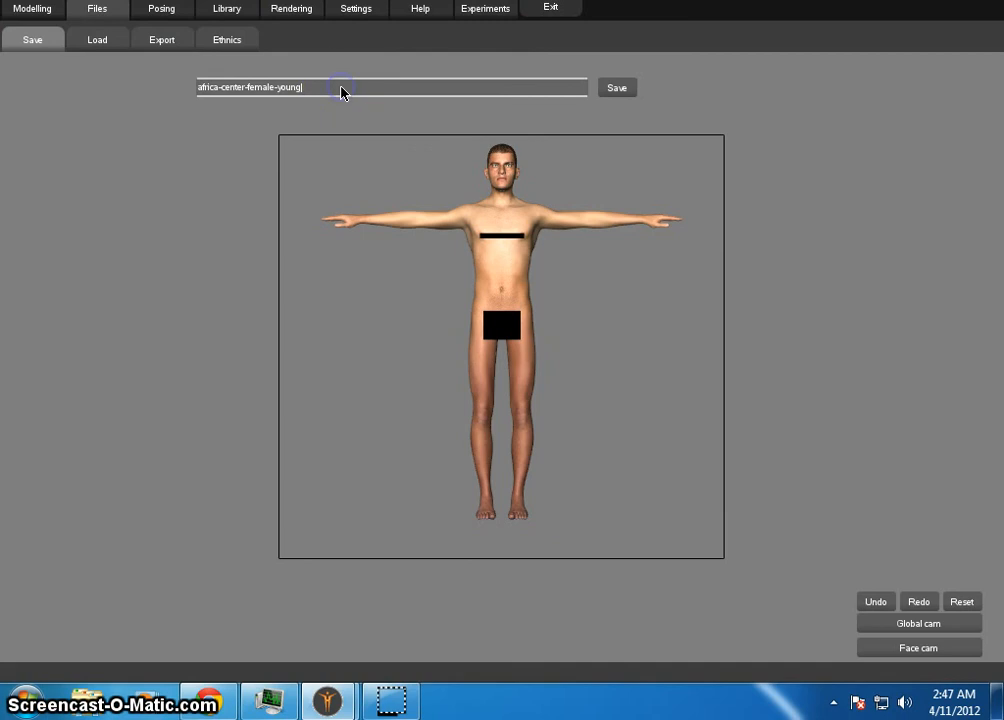
key("BackSpace")
key("BackSpace")
key("BackSpace")
key("BackSpace")
key("BackSpace")
key("BackSpace")
key("BackSpace")
key("BackSpace")
key("BackSpace")
key("BackSpace")
key("BackSpace")
key("BackSpace")
key("BackSpace")
key("BackSpace")
key("BackSpace")
key("BackSpace")
key("BackSpace")
key("BackSpace")
key("BackSpace")
key("BackSpace")
key("BackSpace")
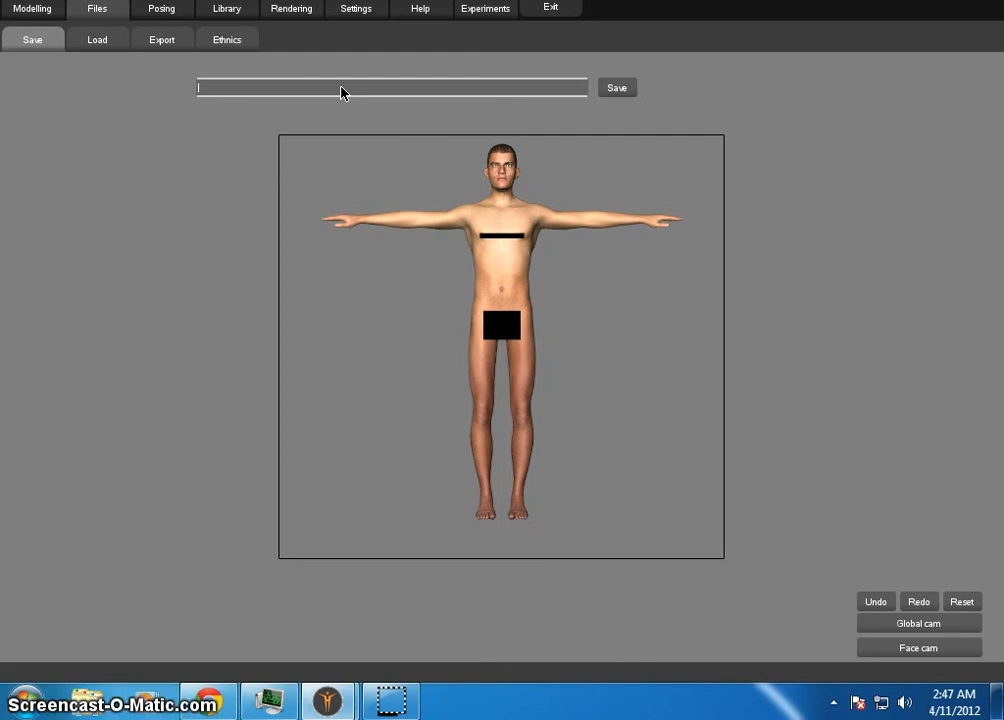
type("ma")
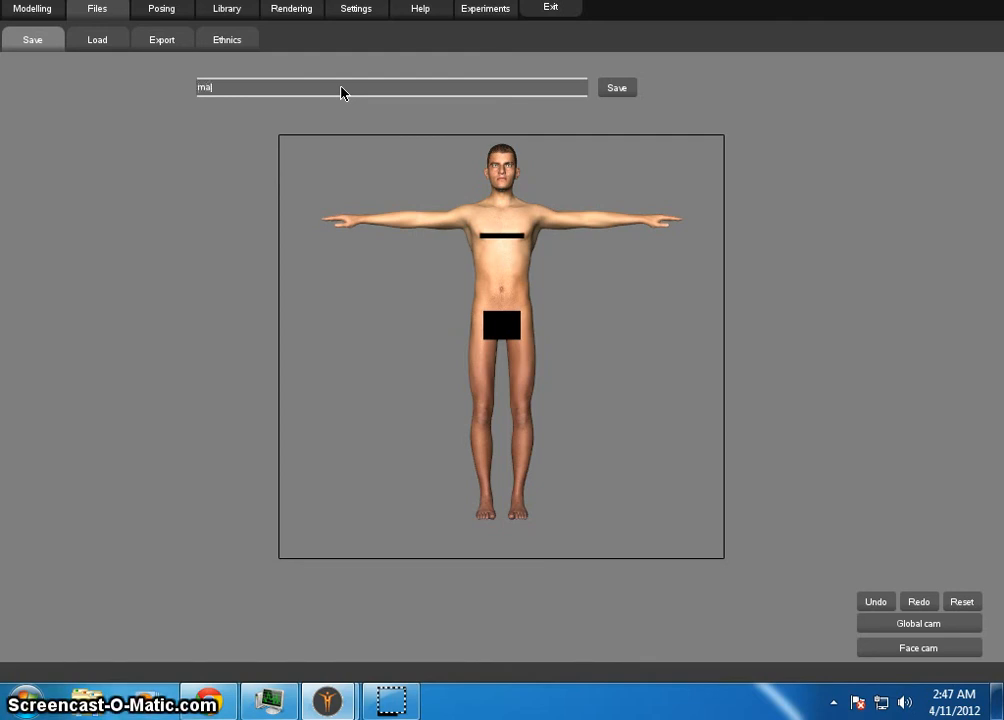
type("n2de")
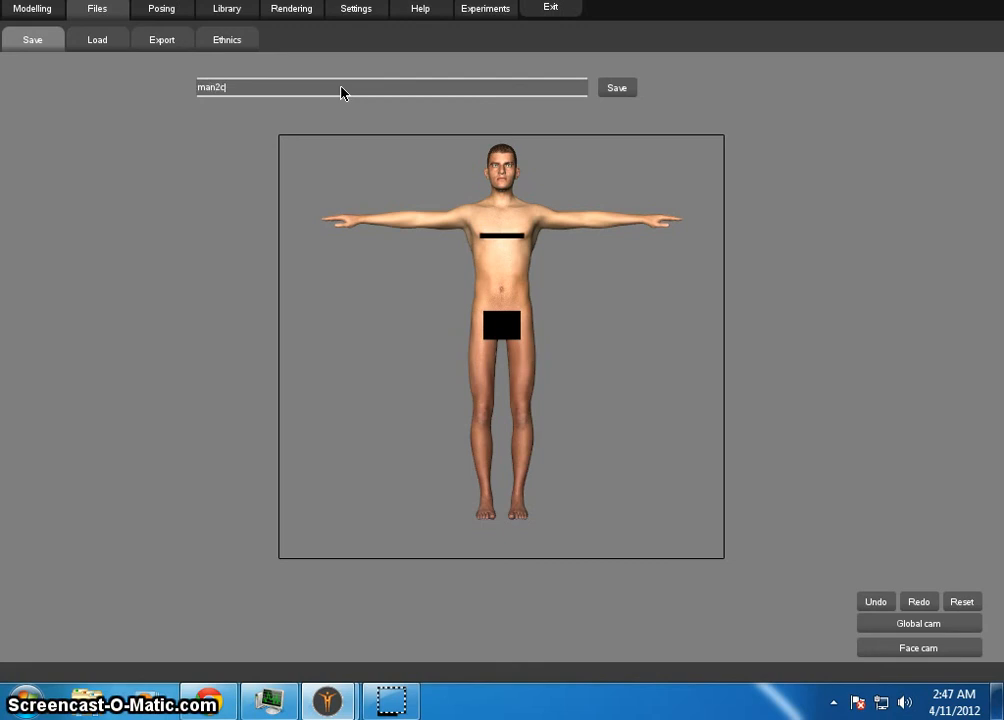
type("an")
left_click(624, 90)
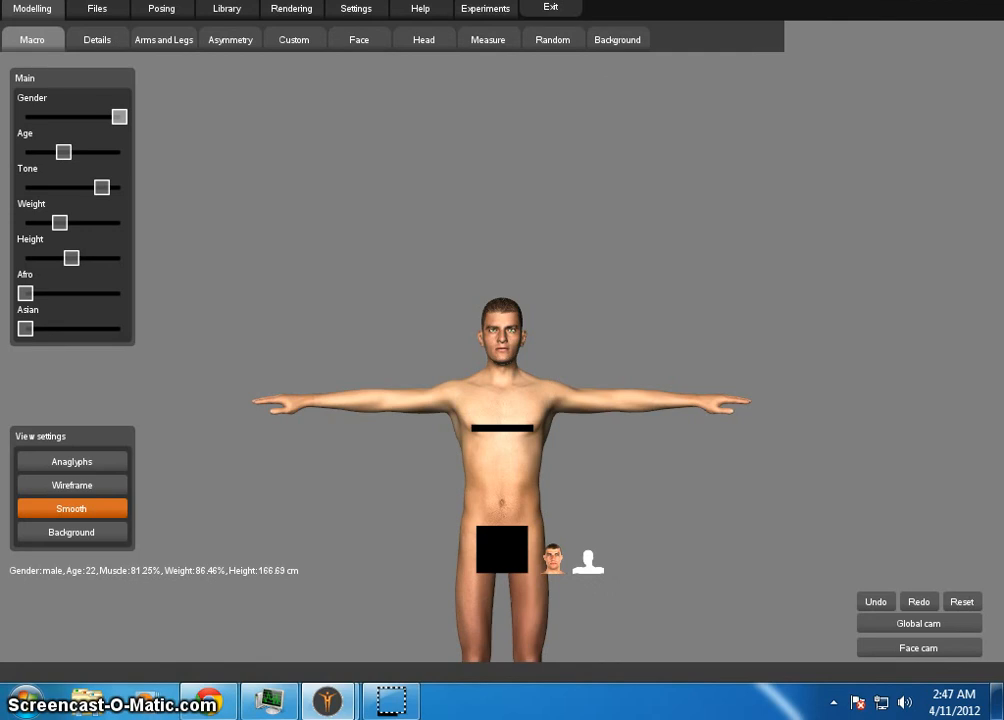
Load the saved man2clean character from the models folder
left_click(97, 10)
left_click(97, 40)
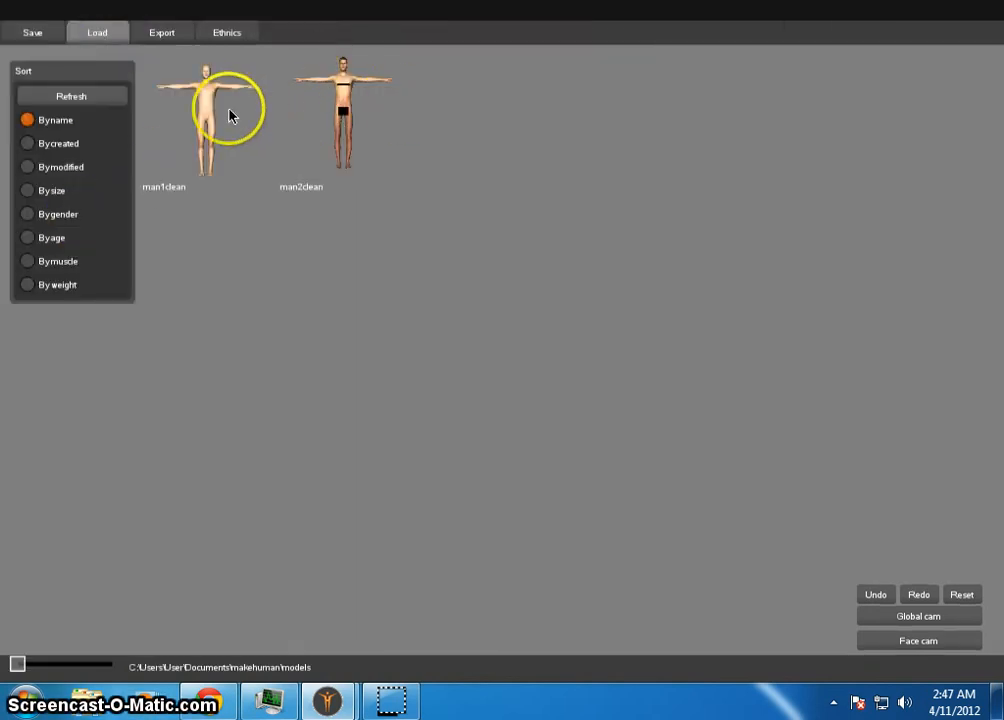
left_click(346, 103)
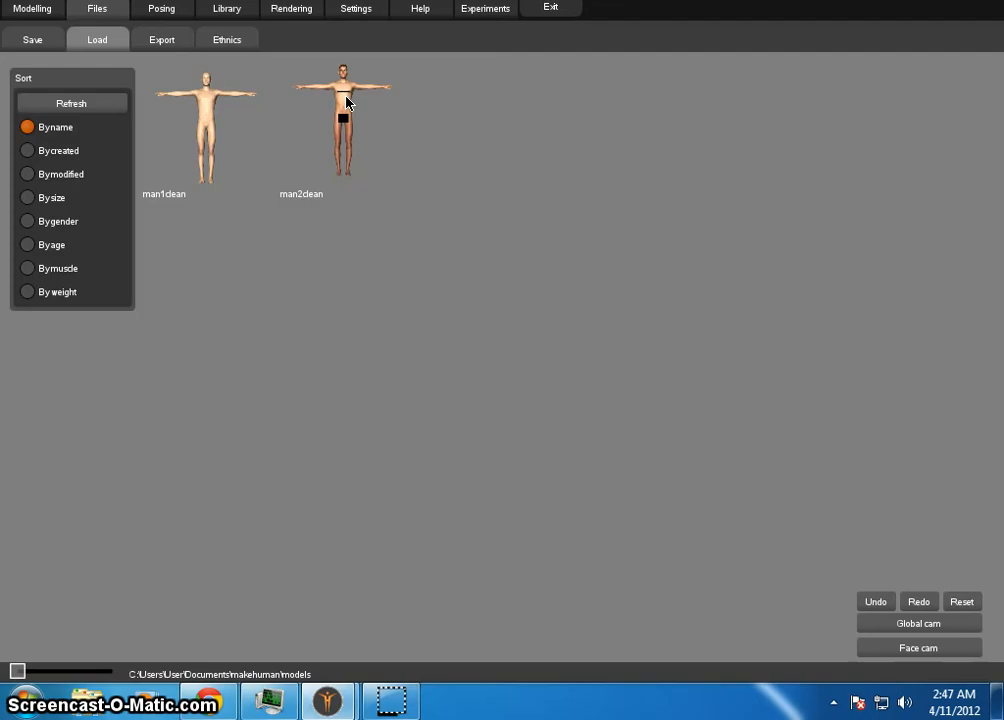
left_click(488, 177)
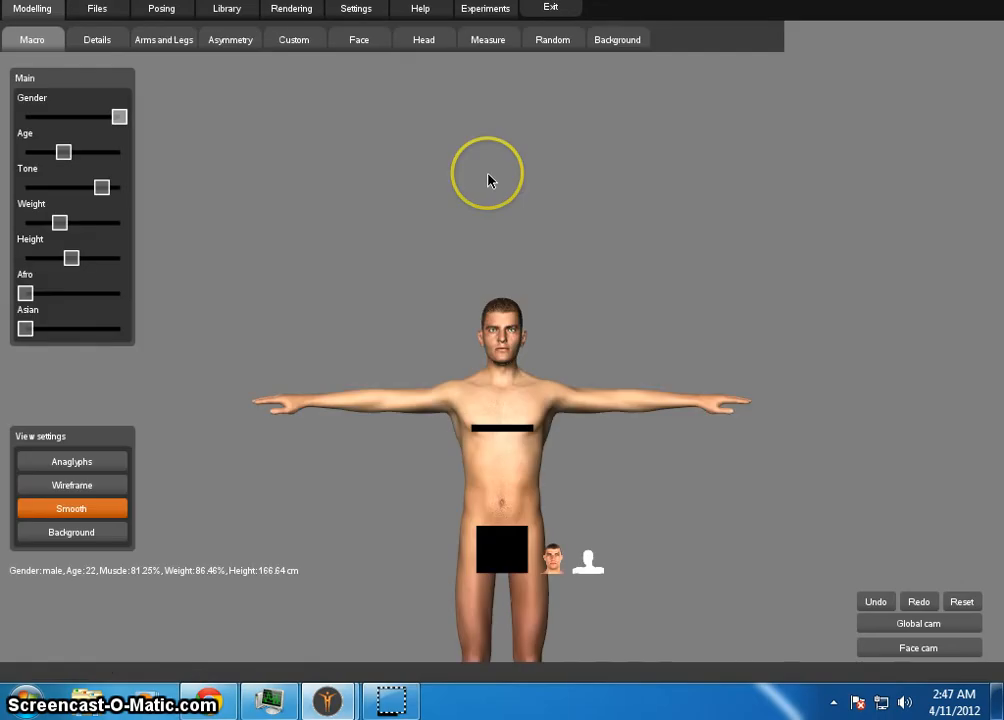
Open the export settings for the character and choose Blender exchange (mhx) as the format
left_click(96, 9)
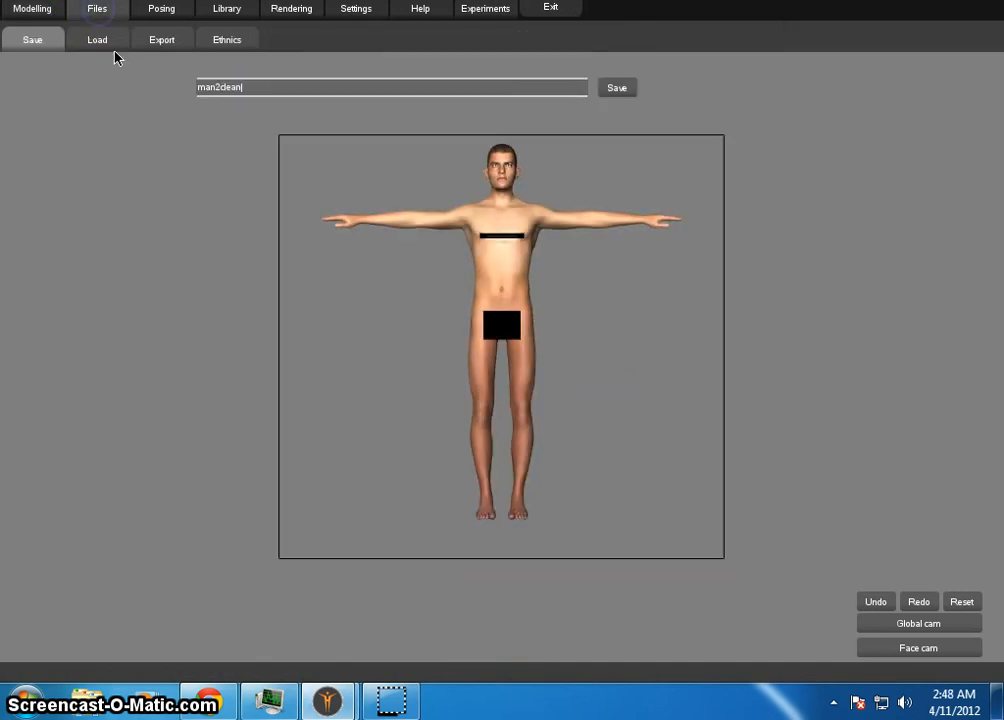
left_click(165, 39)
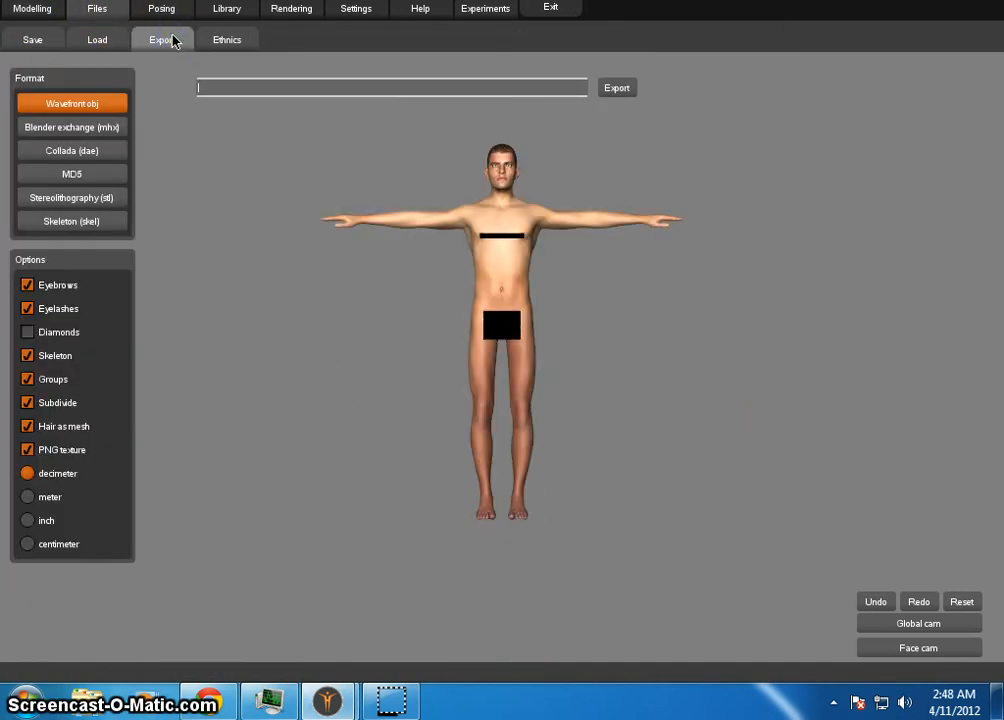
left_click(107, 133)
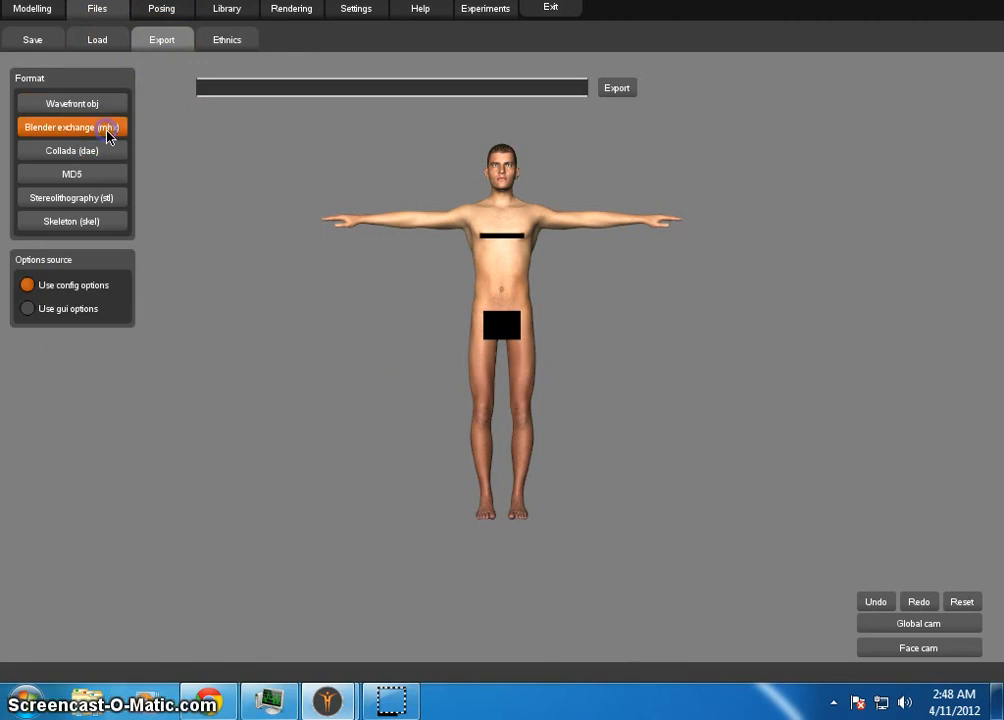
left_click(257, 41)
left_click(167, 40)
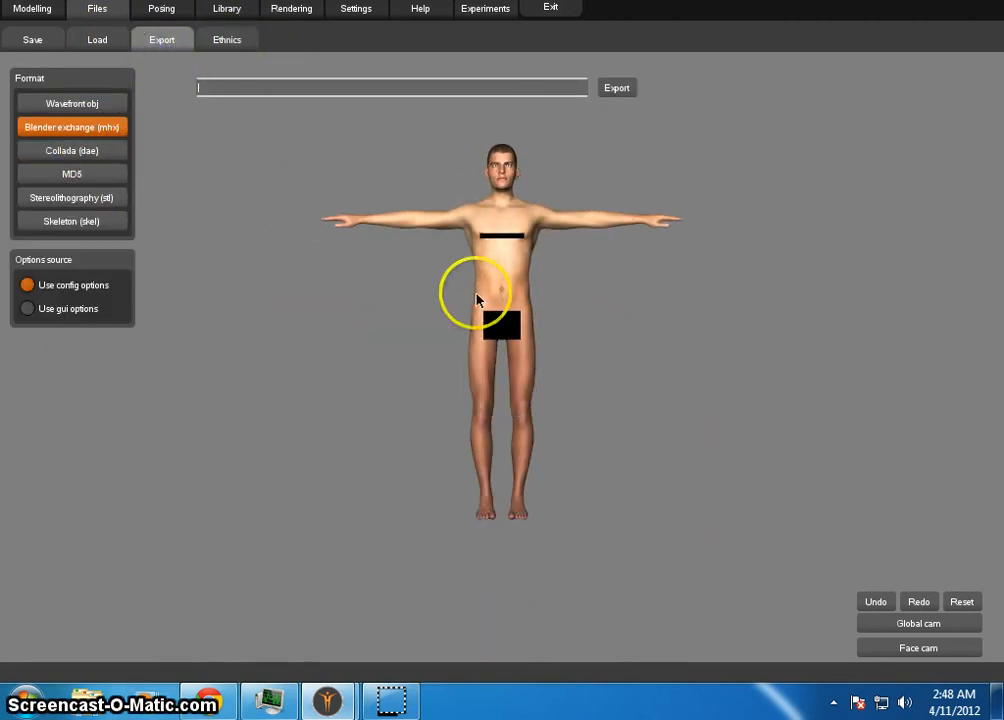
mouse_move(840, 405)
left_mouse_down()
mouse_move(627, 406)
mouse_move(762, 397)
mouse_move(820, 399)
mouse_move(798, 399)
mouse_move(822, 411)
left_mouse_up()
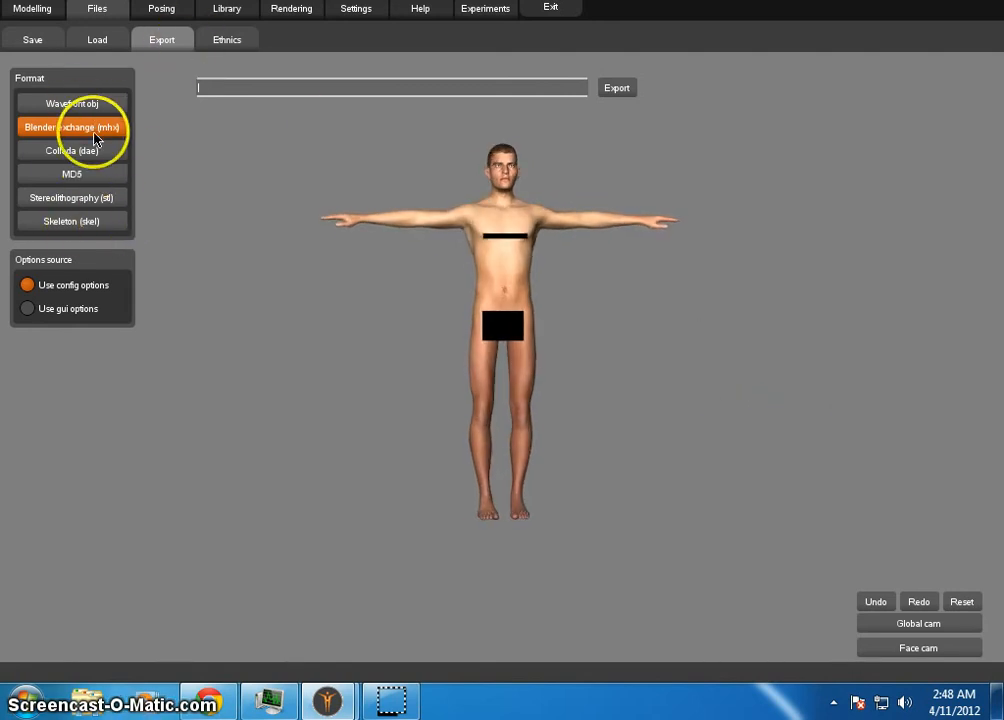
left_click(108, 221)
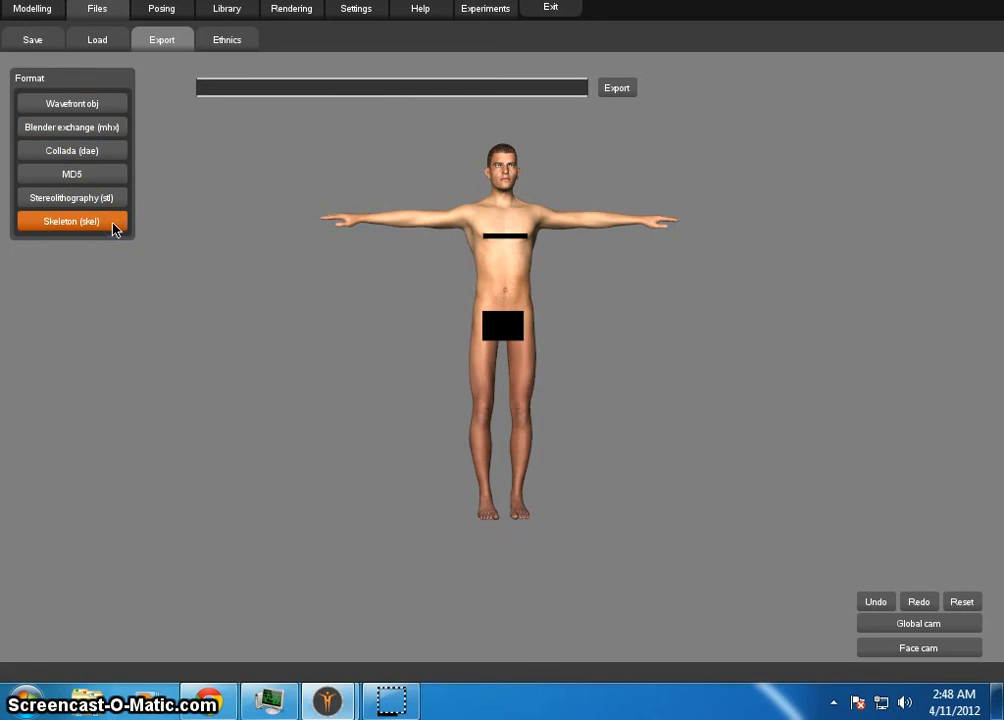
left_click(113, 129)
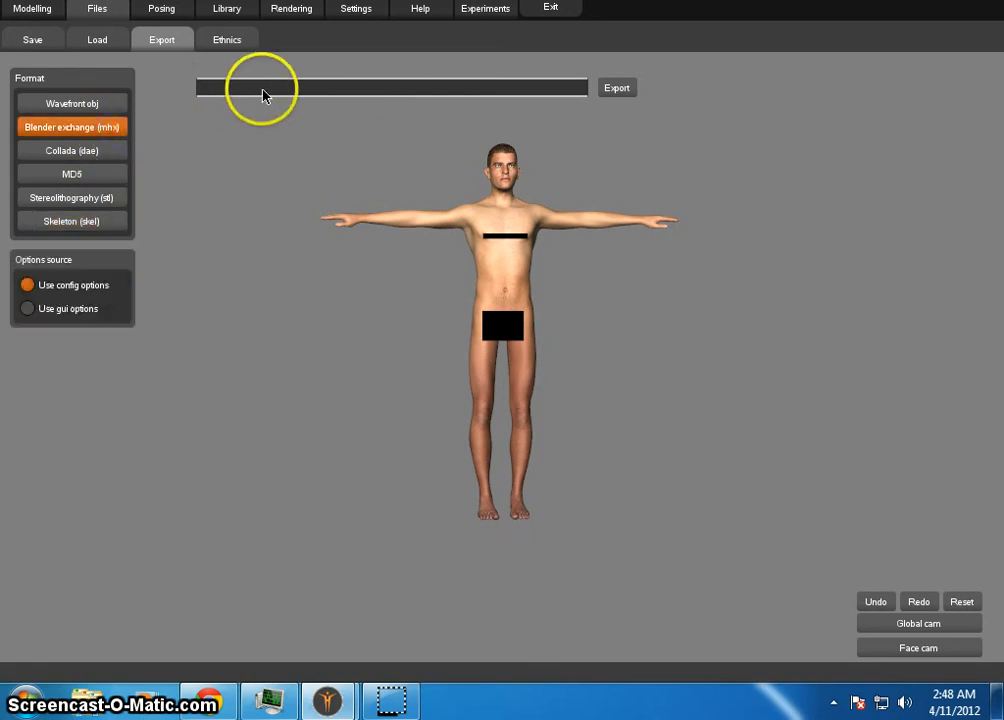
left_click(357, 92)
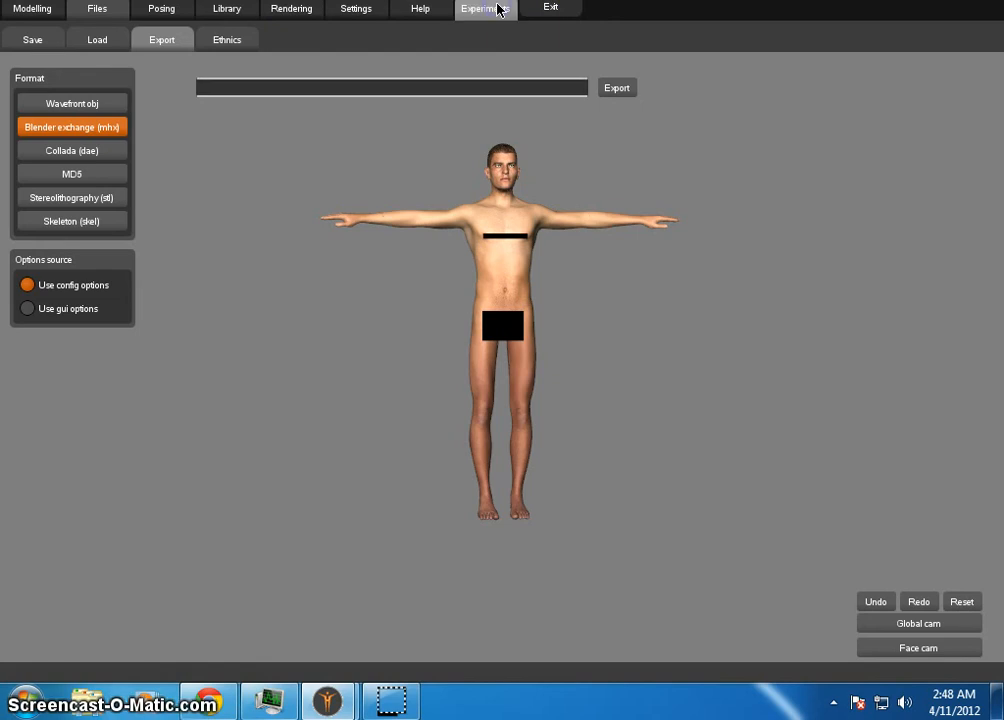
left_click(466, 13)
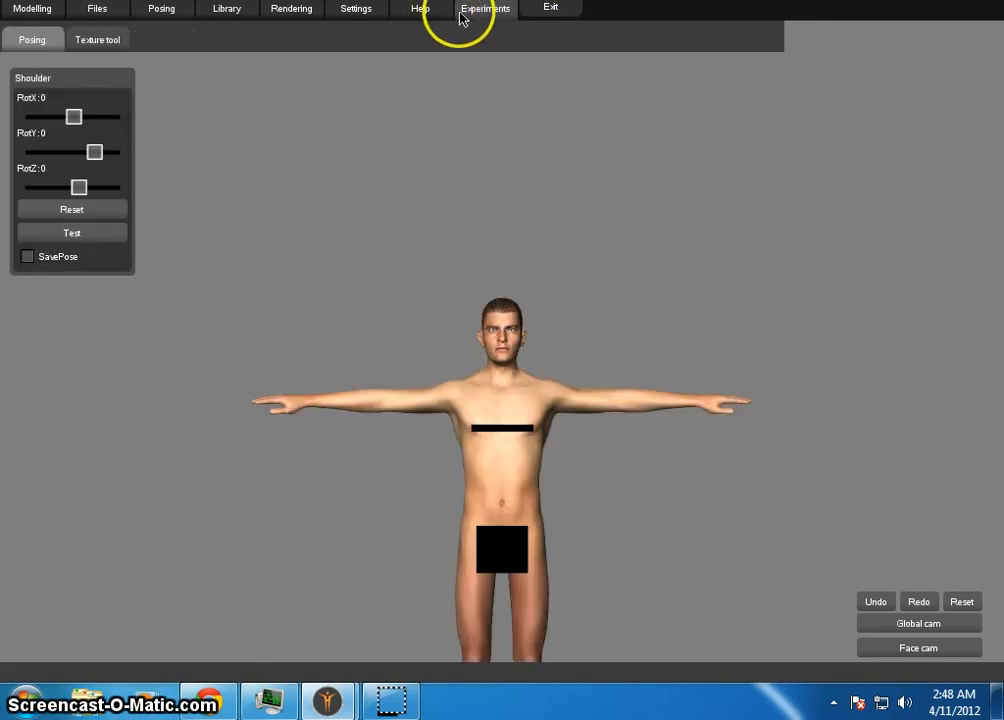
left_click(435, 20)
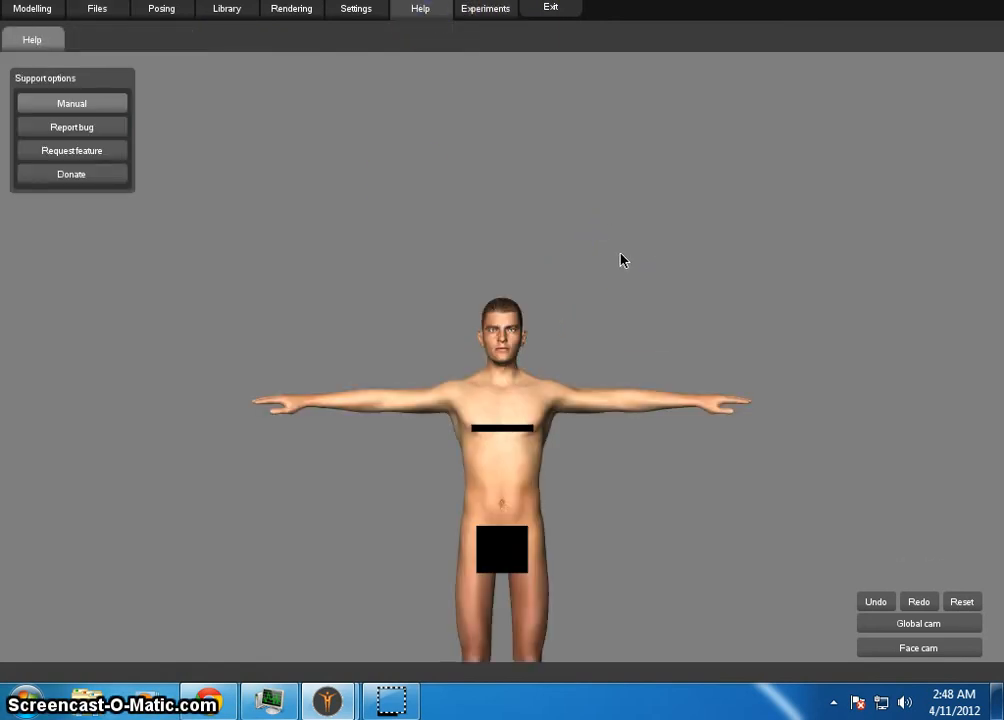
left_click(110, 9)
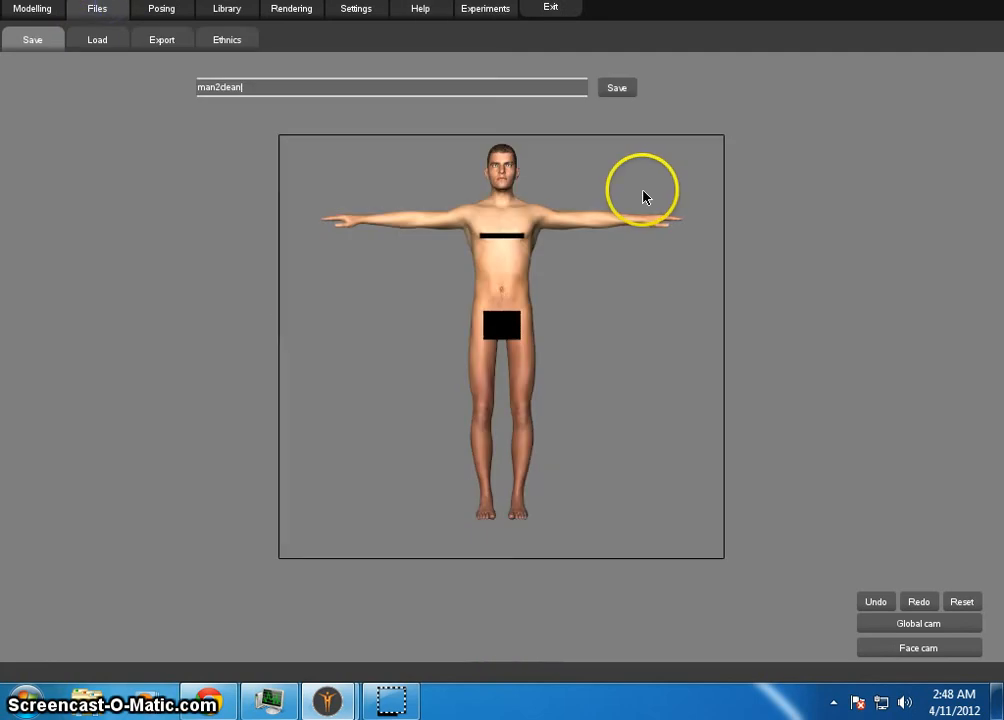